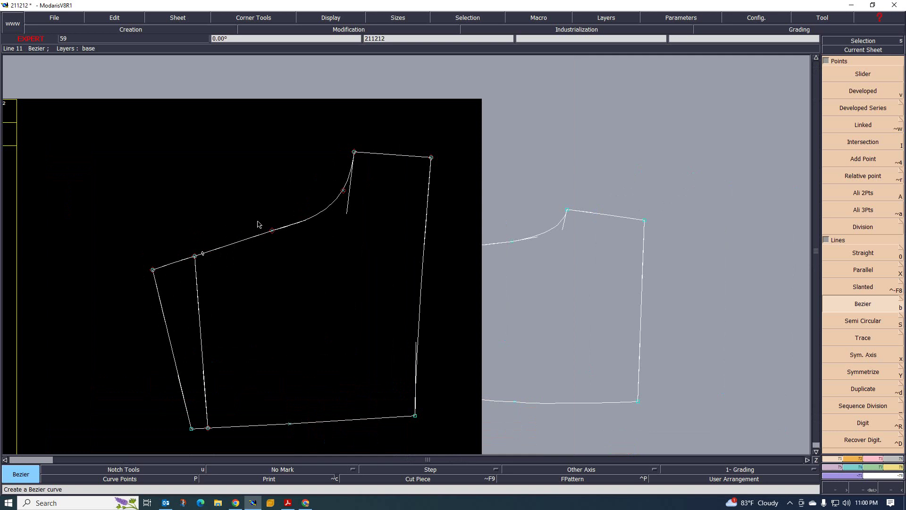
Step: Switch to the Acrobat worksheet PDF and examine the labeled shorts sketch on page 3
scroll(259, 244, "down", 1)
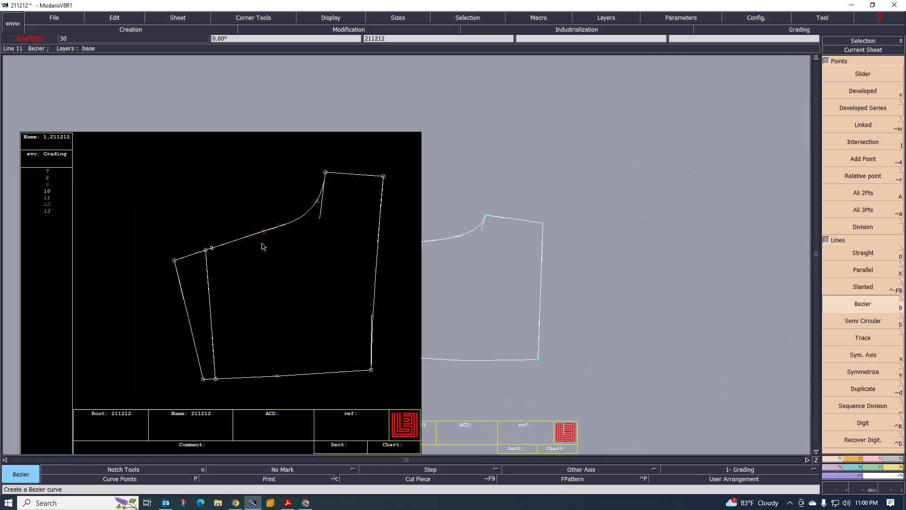
left_click(288, 502)
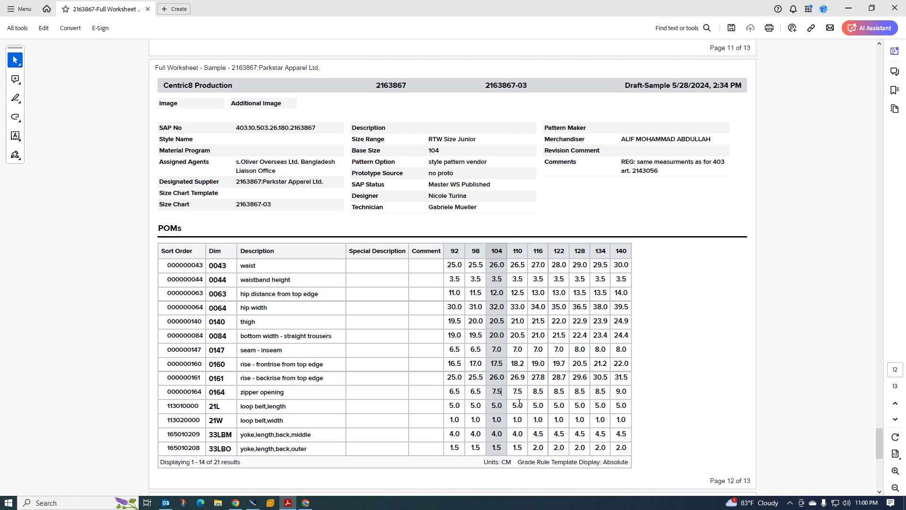
scroll(656, 273, "up", 10)
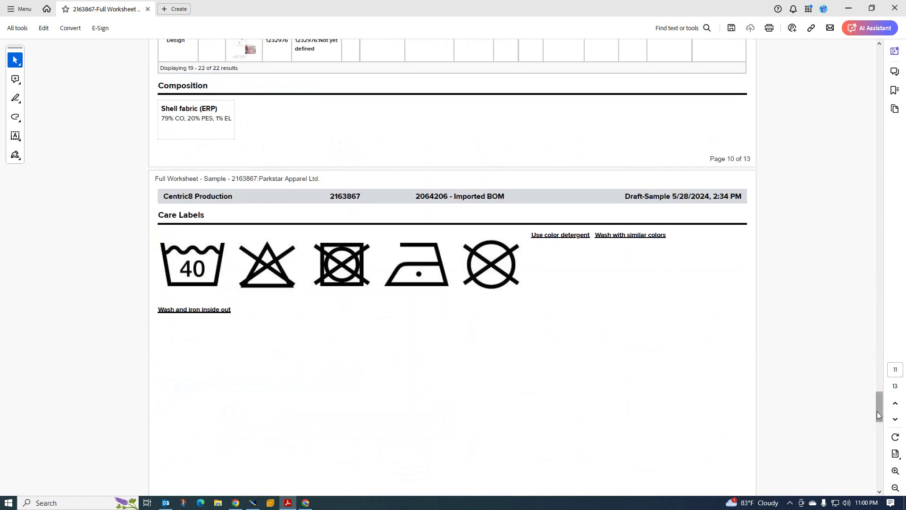
left_click_drag(879, 404, 879, 154)
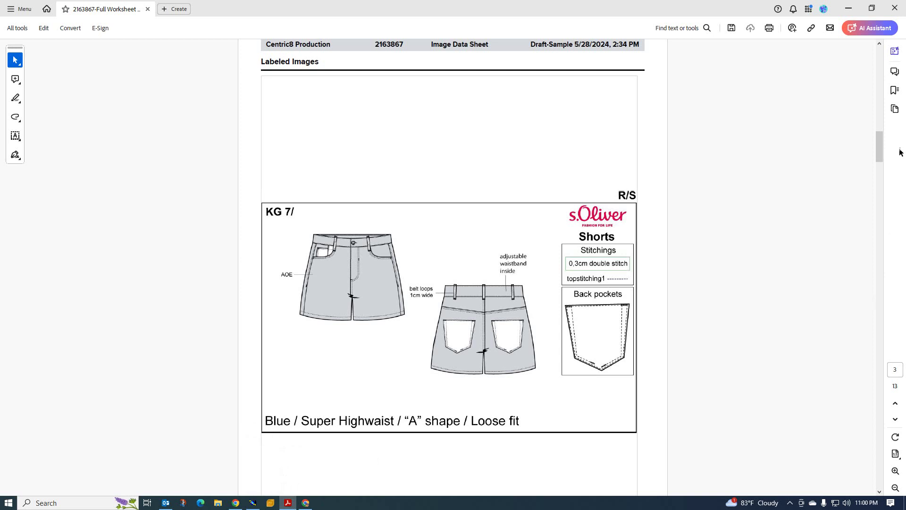
Step: Examine the size 104 pocket measurements in the POMs table on page 13 of the worksheet
left_click(883, 175)
left_click_drag(882, 174, 884, 474)
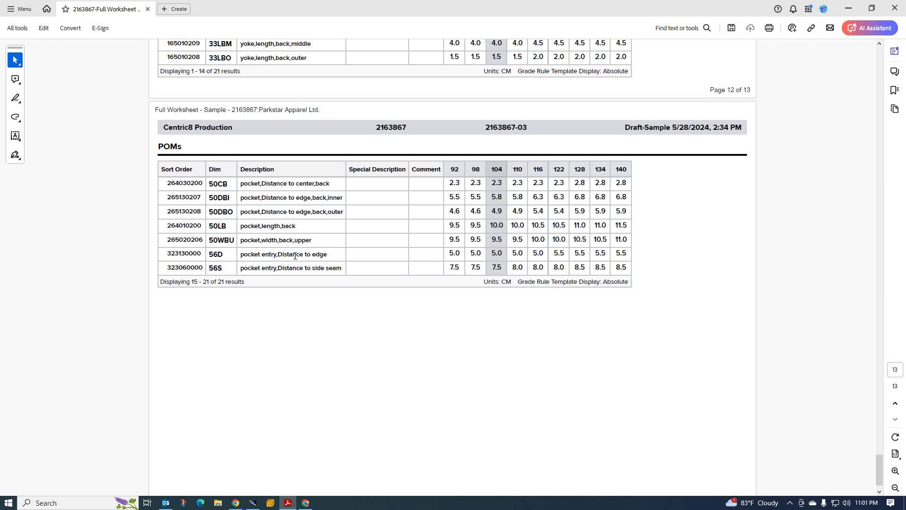
scroll(297, 257, "down", 1)
scroll(311, 272, "up", 2)
scroll(319, 278, "up", 5)
scroll(319, 276, "down", 4)
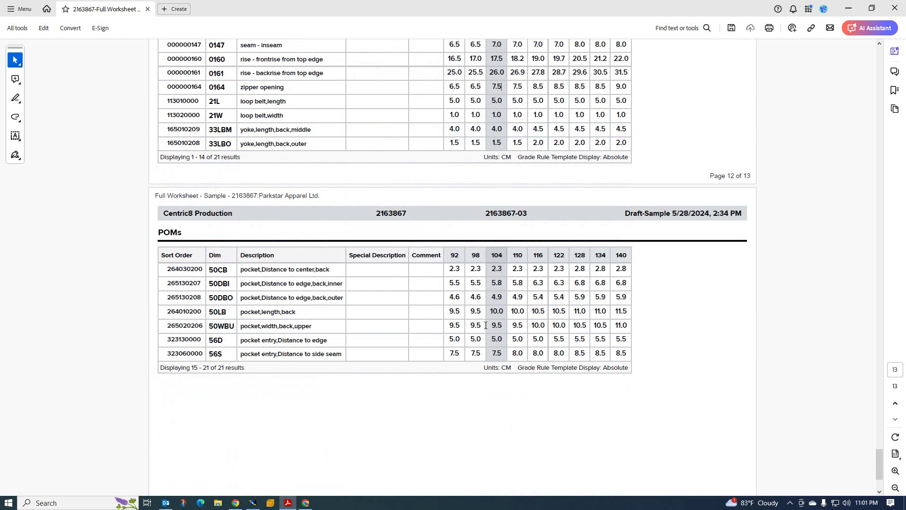
left_click_drag(504, 324, 494, 325)
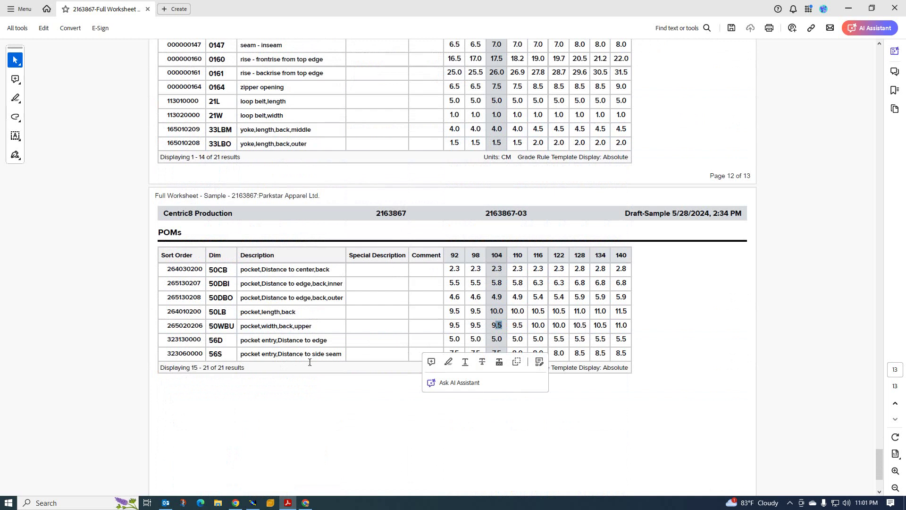
left_click(504, 349)
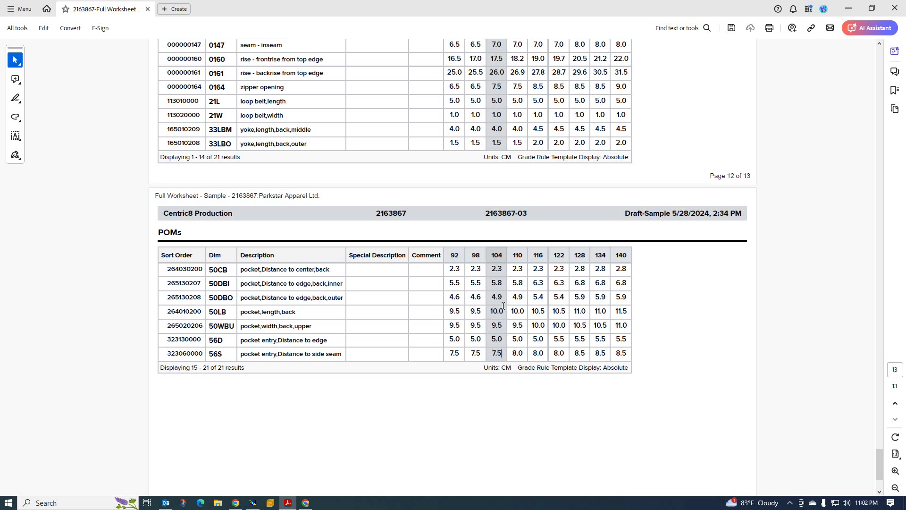
Step: Review the body measurements on page 12 together with the pocket measurements on page 13 of the worksheet
scroll(413, 282, "up", 4)
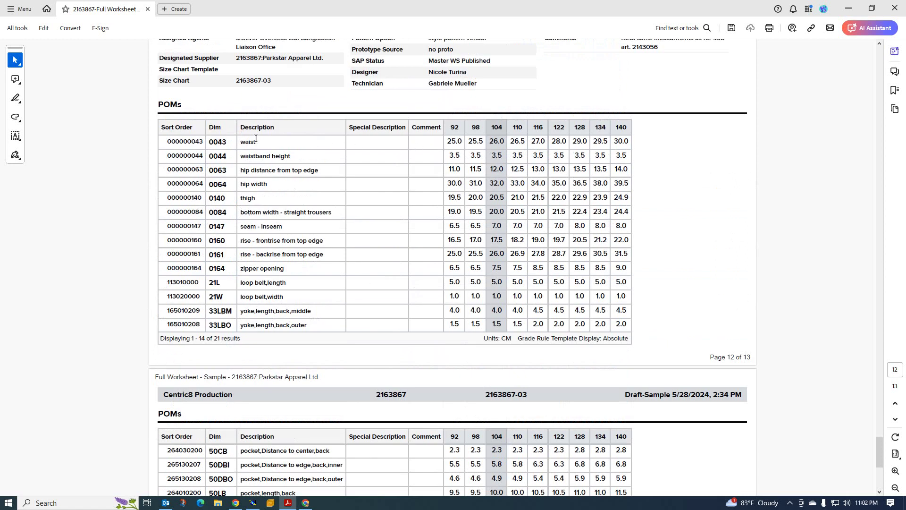
scroll(283, 215, "down", 5)
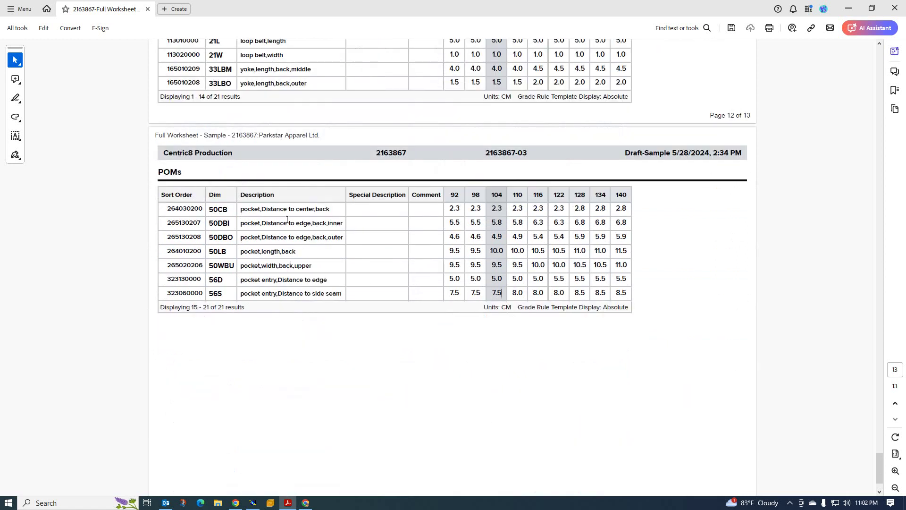
scroll(272, 330, "up", 6)
scroll(299, 227, "up", 3)
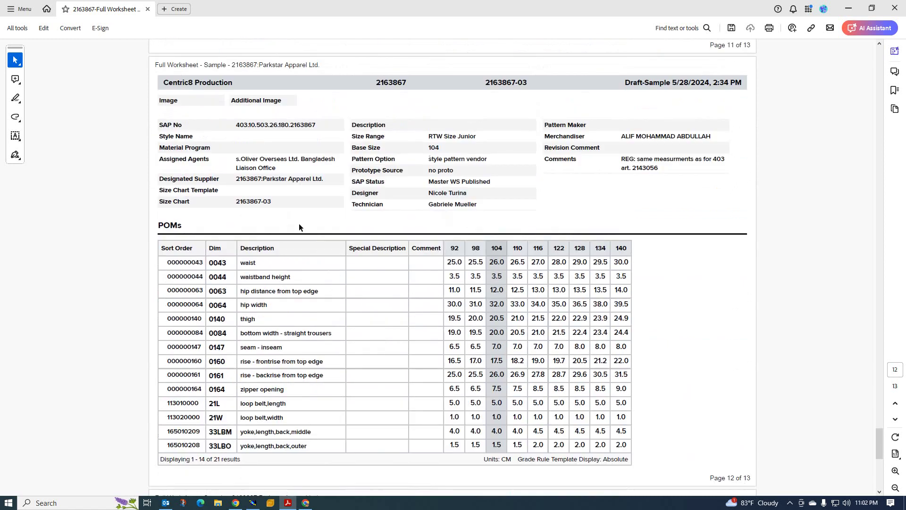
scroll(257, 309, "down", 6)
scroll(277, 288, "up", 6)
scroll(352, 315, "down", 3)
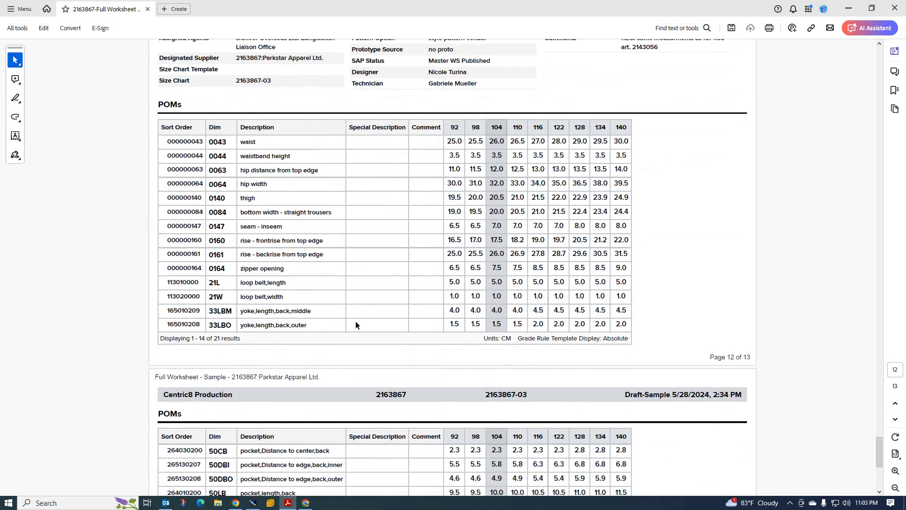
scroll(360, 326, "down", 6)
scroll(390, 323, "up", 9)
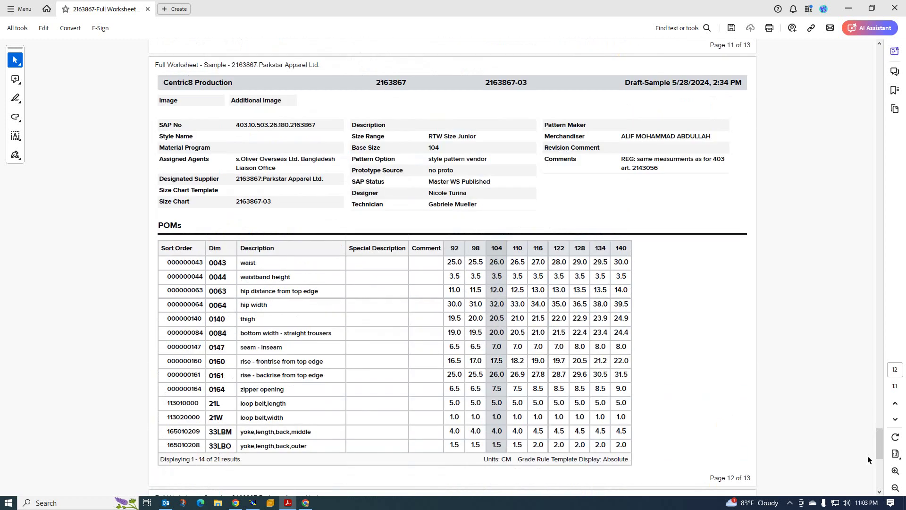
Step: Check the waistband, yoke and pocket construction in the front and back shorts sketches on page 3
left_click_drag(882, 450, 875, 141)
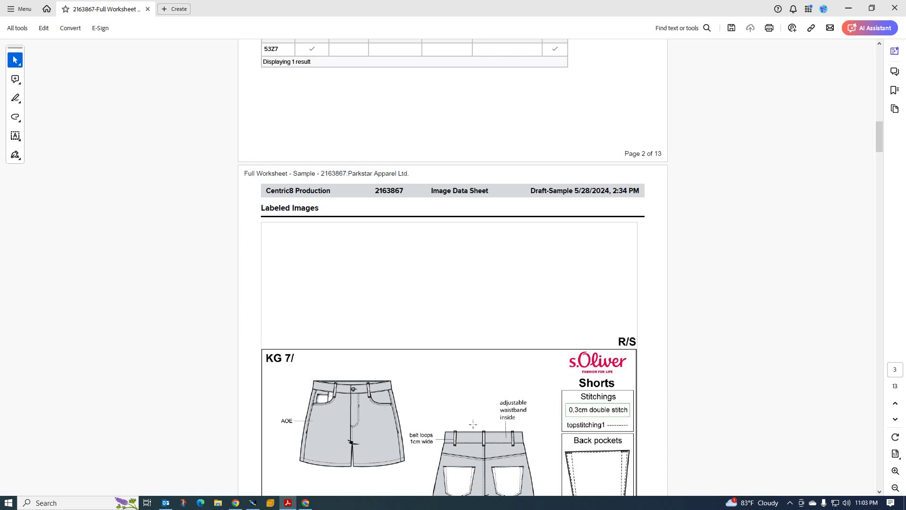
scroll(491, 428, "down", 3)
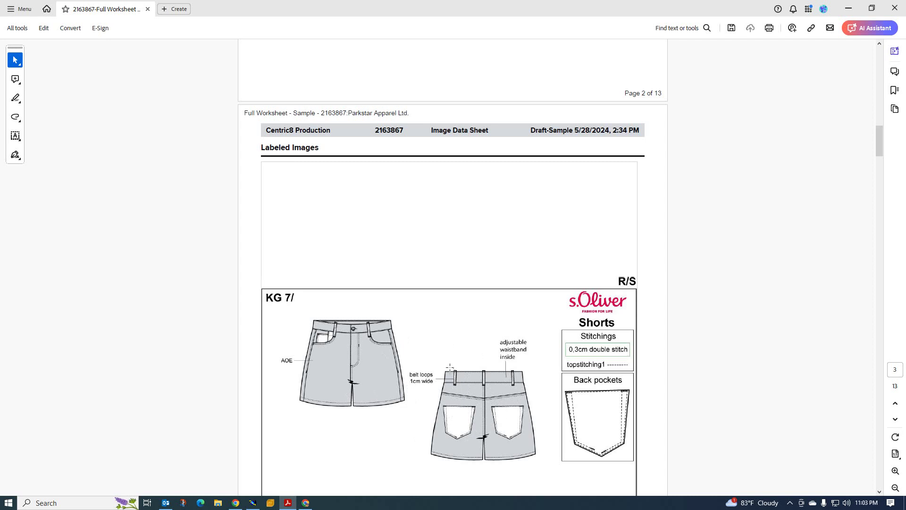
scroll(446, 363, "down", 2)
scroll(441, 356, "up", 1)
scroll(431, 338, "up", 1)
Step: Switch to Modaris and show the front shorts piece, sheet 2112122, enlarged in the work area
left_click(252, 502)
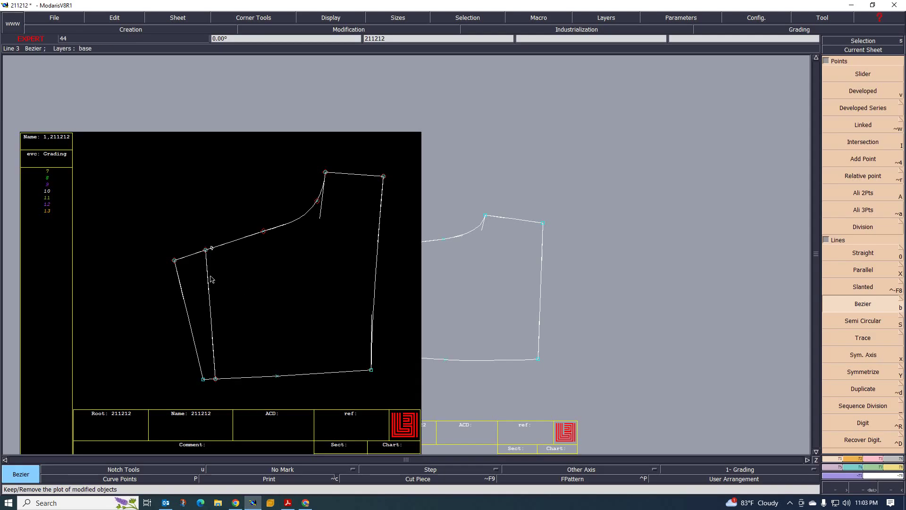
scroll(236, 298, "down", 2)
left_click(315, 297)
scroll(315, 297, "up", 3)
scroll(239, 324, "up", 1)
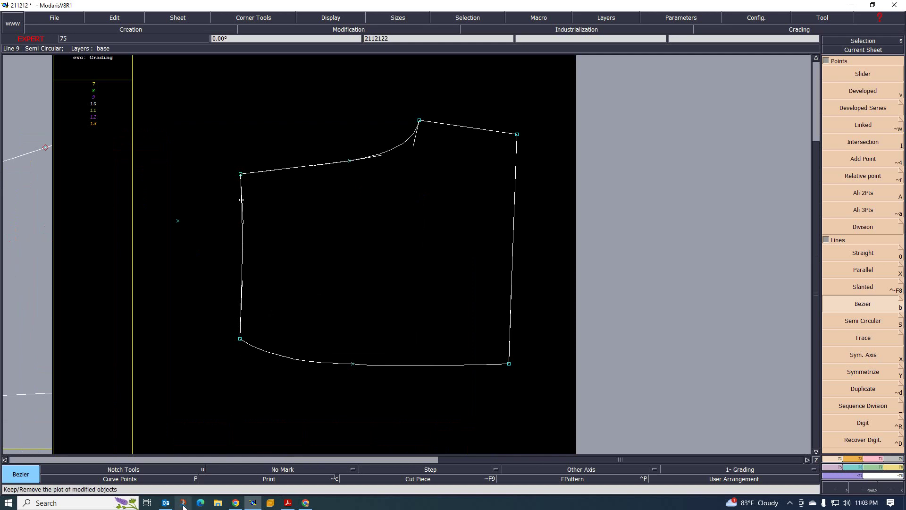
left_click(254, 504)
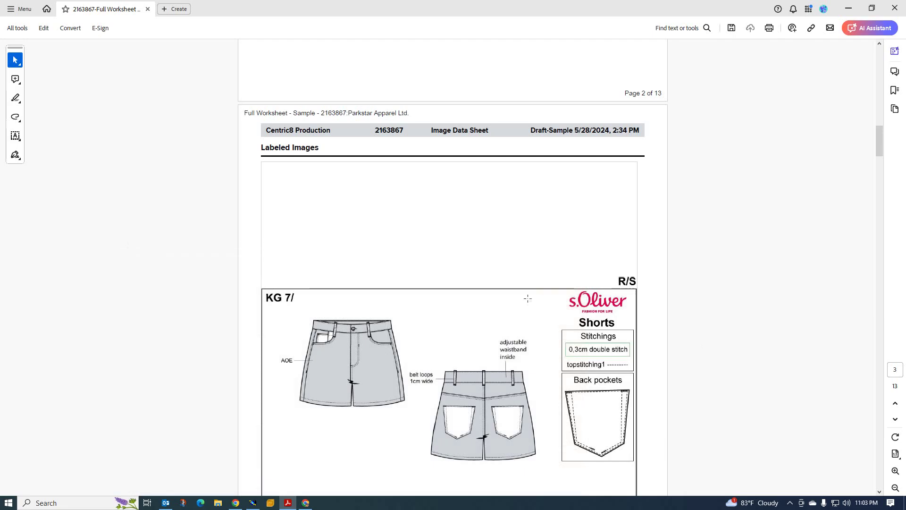
left_click(258, 503)
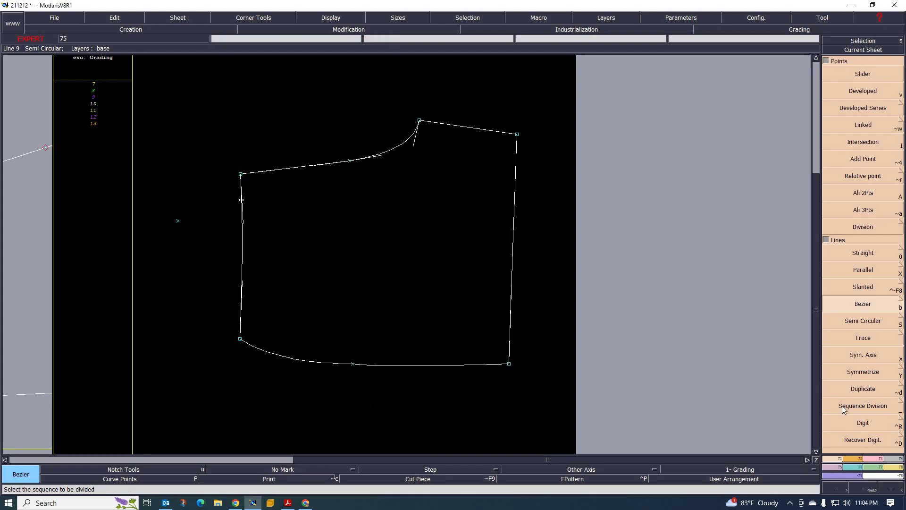
Step: Switch back to the worksheet PDF and look up the size 104 pocket entry distance to side seam (56S) in the POMs tables
left_click(290, 506)
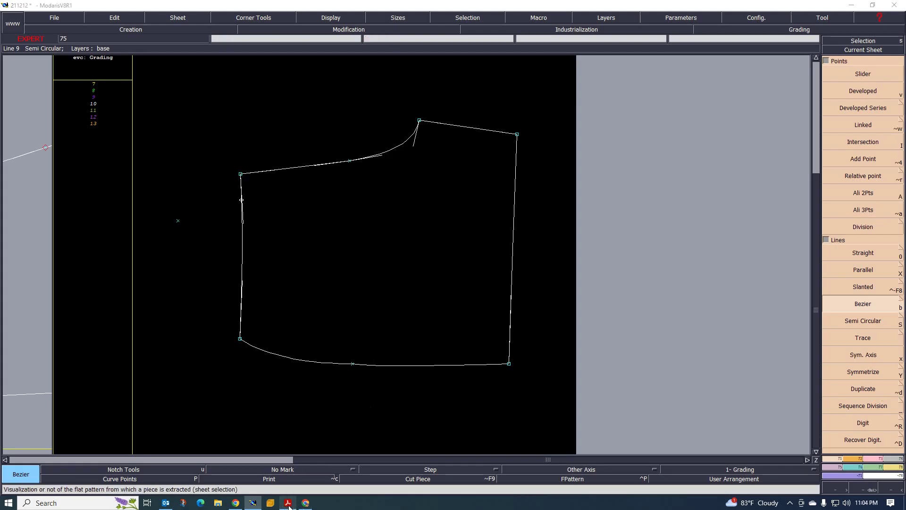
scroll(714, 335, "down", 5)
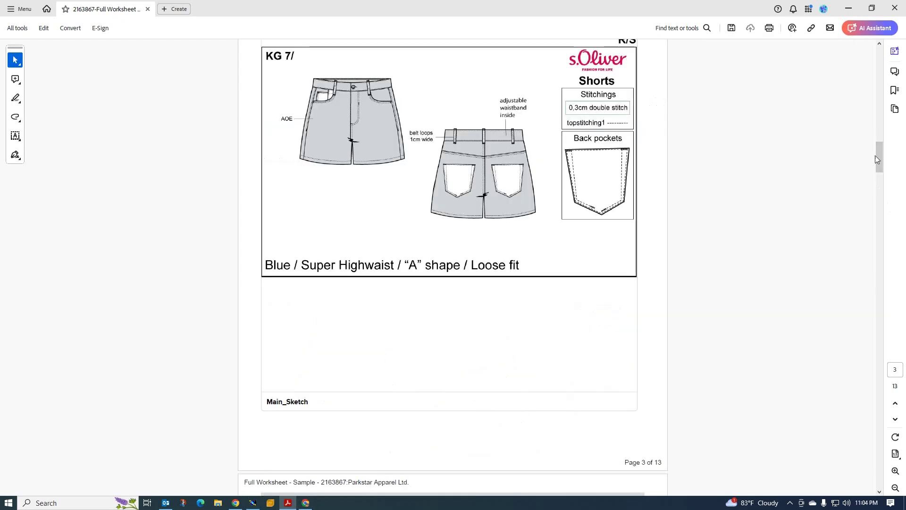
mouse_move(875, 154)
left_mouse_down()
mouse_move(877, 361)
mouse_move(867, 485)
left_mouse_up()
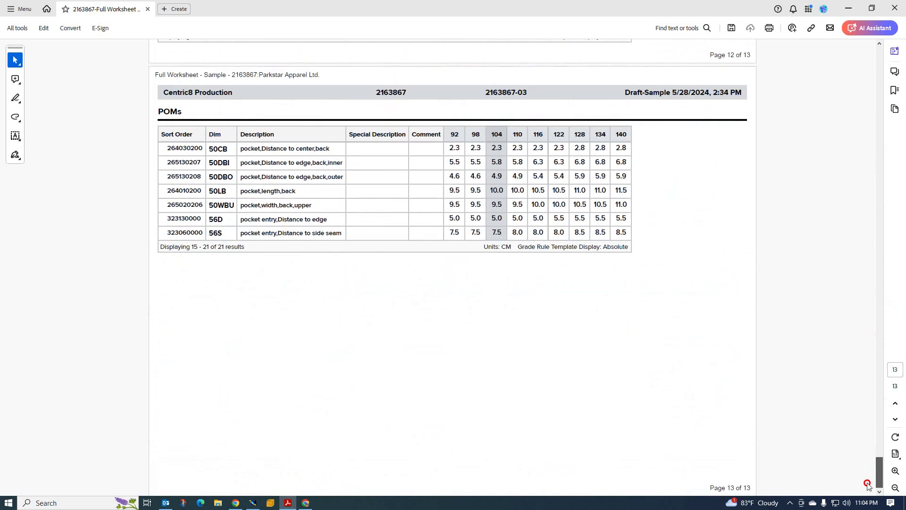
scroll(349, 288, "up", 3)
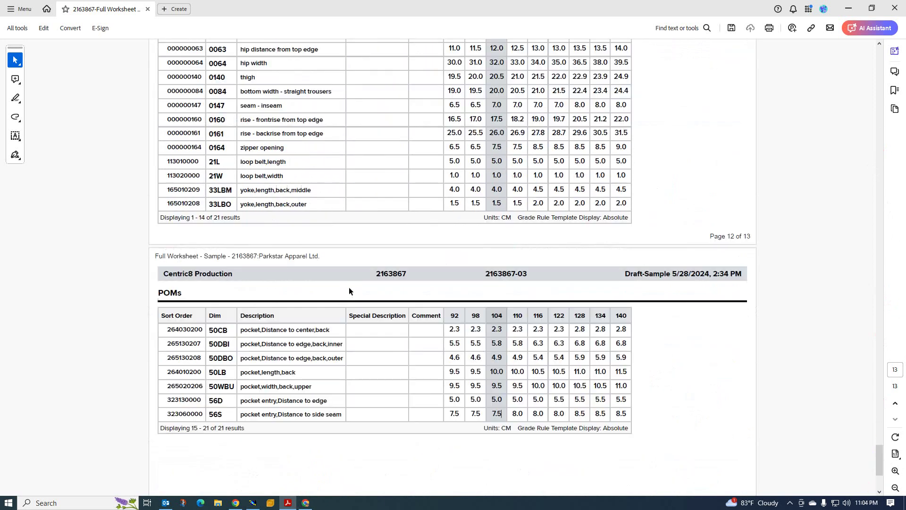
scroll(349, 285, "up", 1)
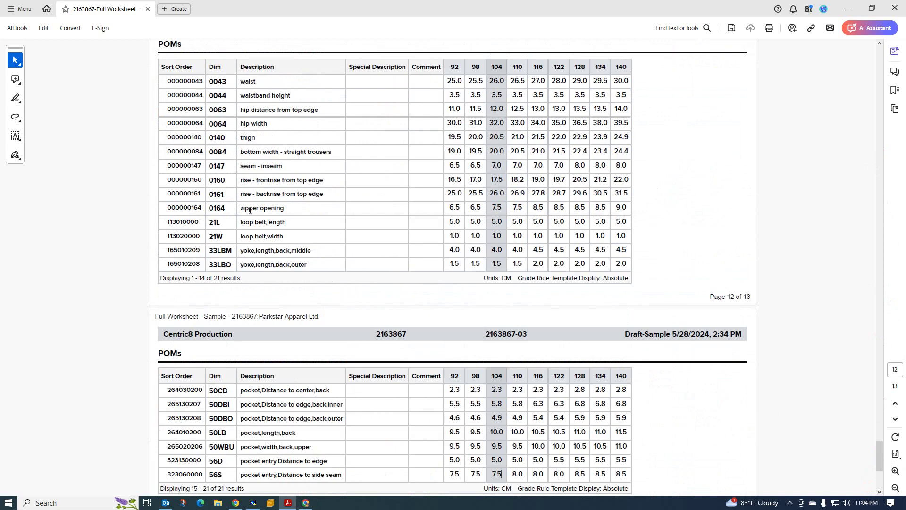
scroll(349, 273, "up", 6)
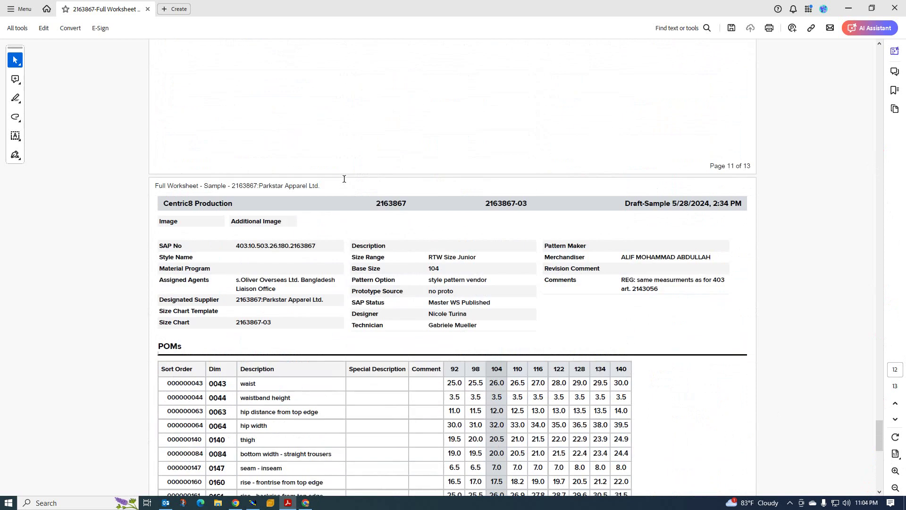
scroll(349, 273, "down", 8)
scroll(350, 271, "down", 2)
scroll(384, 341, "up", 2)
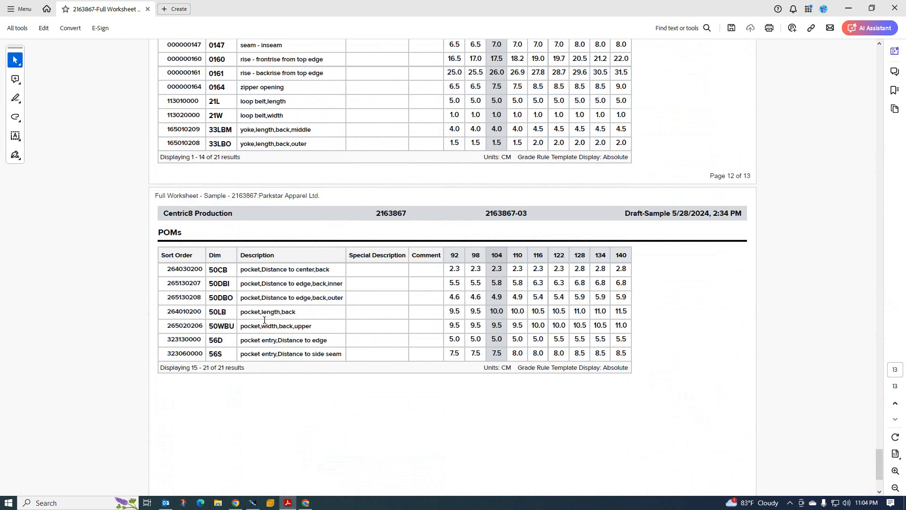
scroll(480, 314, "up", 1)
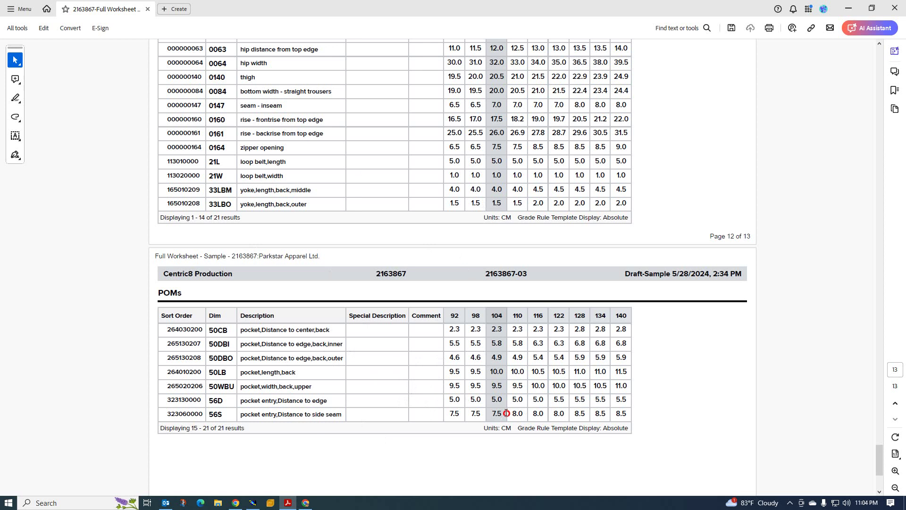
left_click_drag(503, 414, 493, 413)
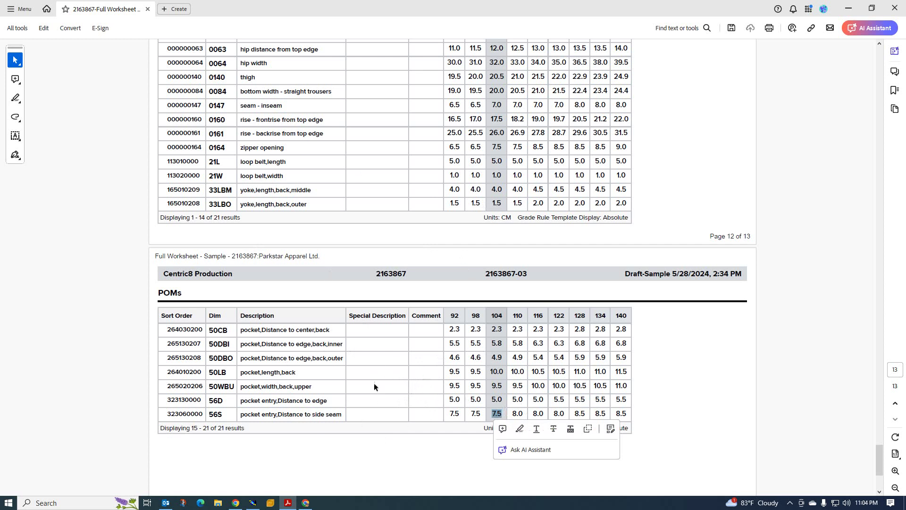
scroll(452, 234, "up", 3)
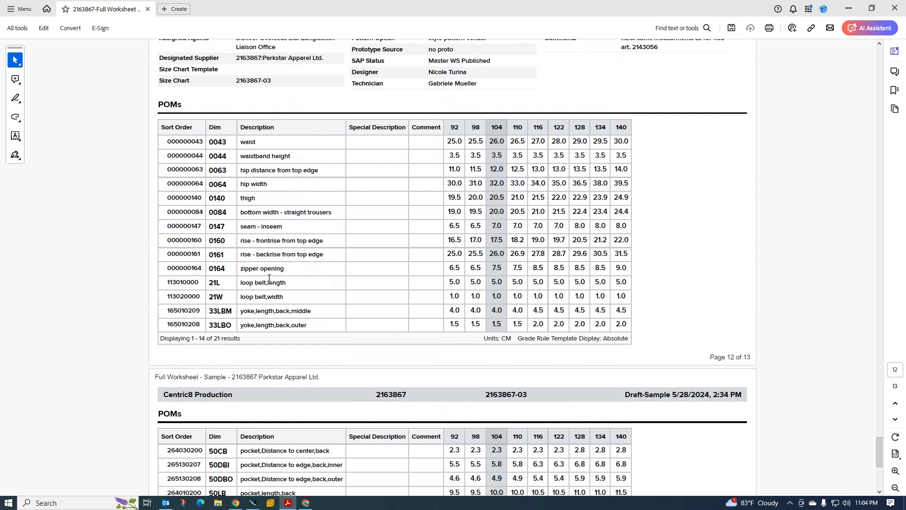
scroll(269, 278, "down", 5)
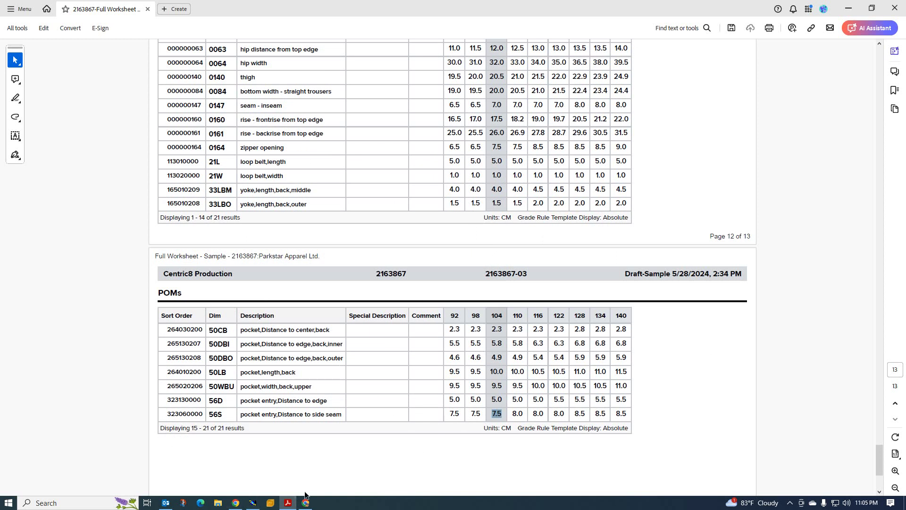
Step: Return to Modaris and delete the stray point lying outside the waistline of the front piece
left_click(254, 503)
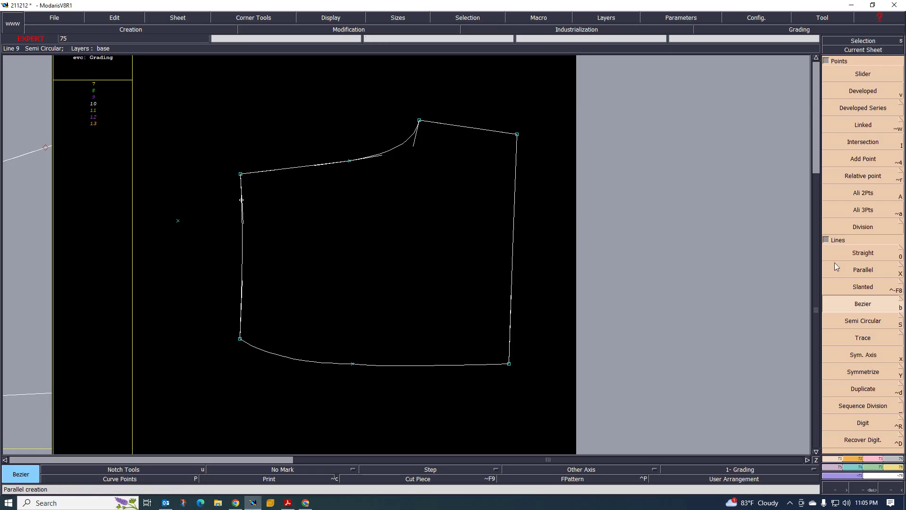
key("Delete")
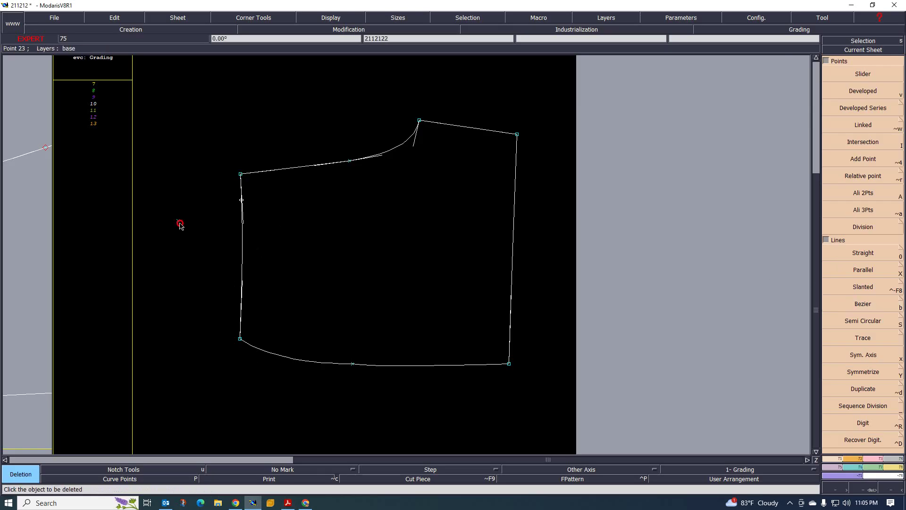
left_click(179, 224)
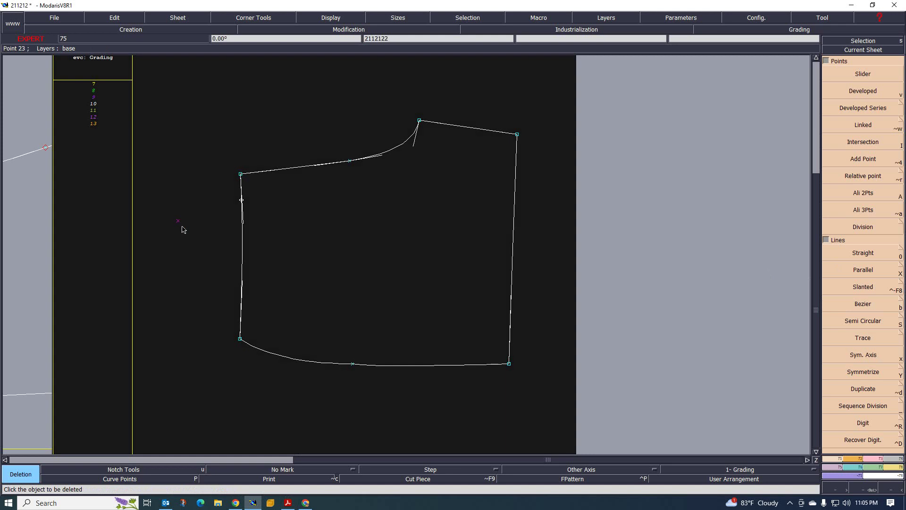
key("BackSpace")
scroll(270, 280, "up", 2)
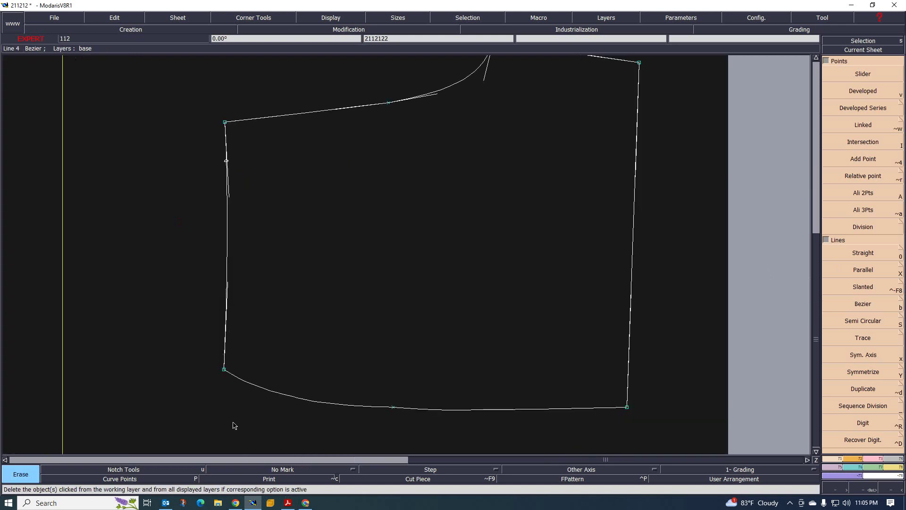
Step: Try to add a developed point on the front piece's waistline at a curve length of -7.50 cm from the side seam corner
key("v")
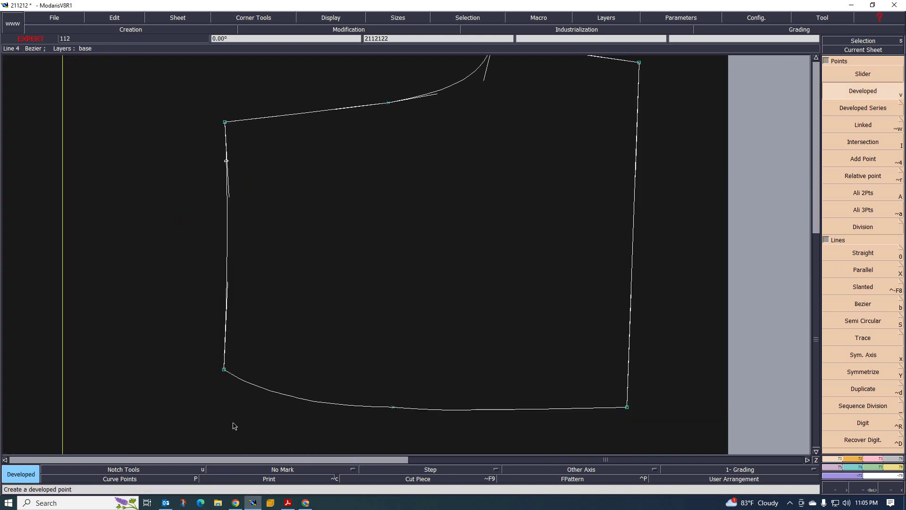
left_click(224, 369)
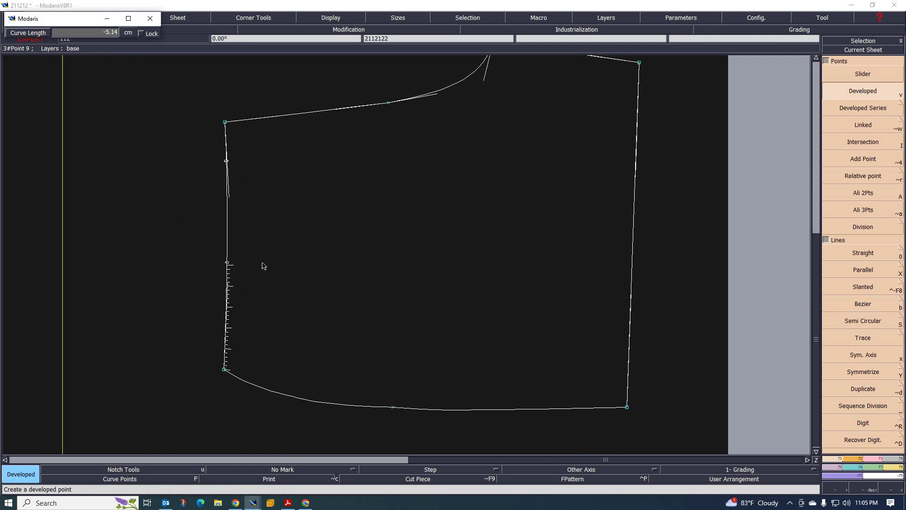
key("Down")
type("-")
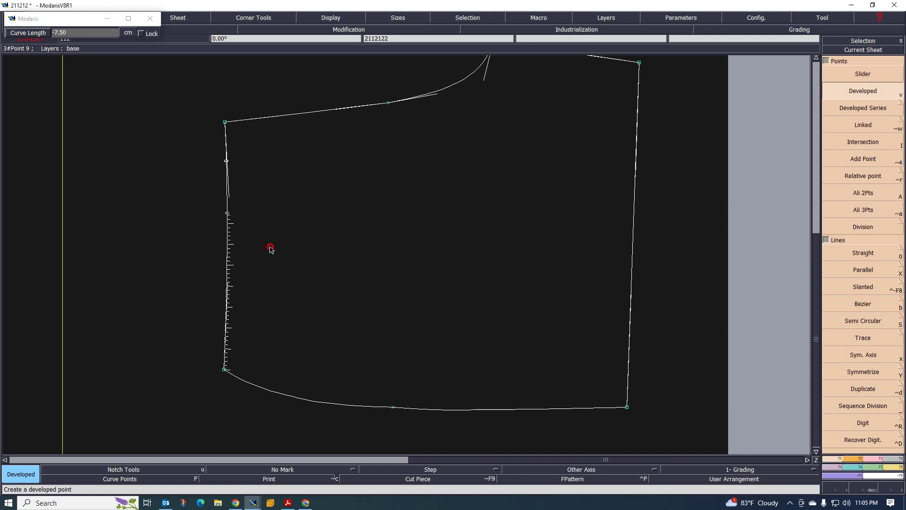
key("Return")
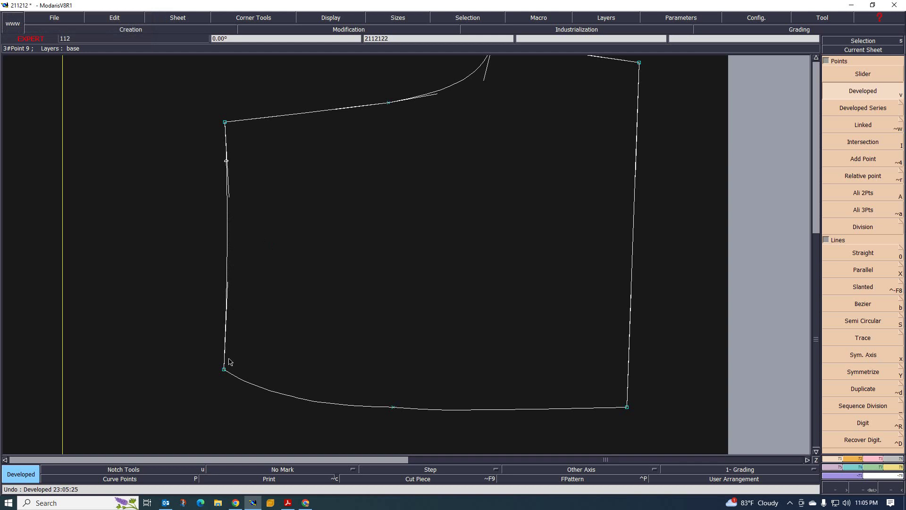
Step: Add a developed point on the waistline at a curve length of -6.00 cm from the side seam corner
left_click(225, 369)
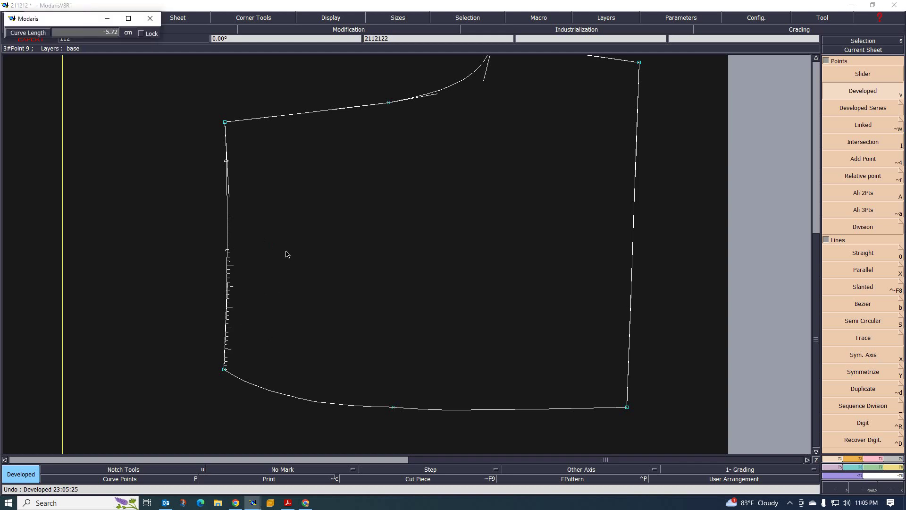
key("BackSpace")
key("BackSpace")
key("BackSpace")
key("BackSpace")
key("BackSpace")
type("-6.00")
key("Return")
key("Down")
type("-")
key("Return")
Step: Add a developed point on the side seam between the waist corner and the existing curve point, and insert both pocket points into their curves
left_click(301, 419)
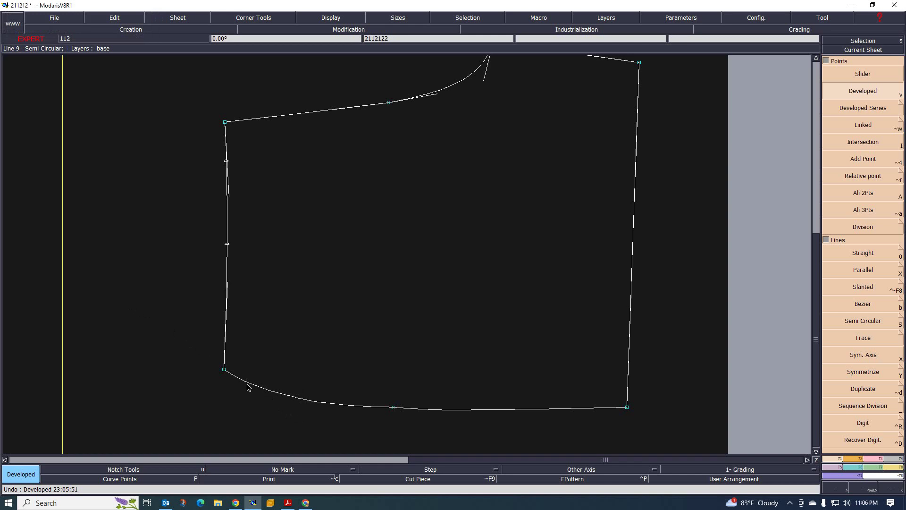
left_click(225, 368)
left_click(225, 369)
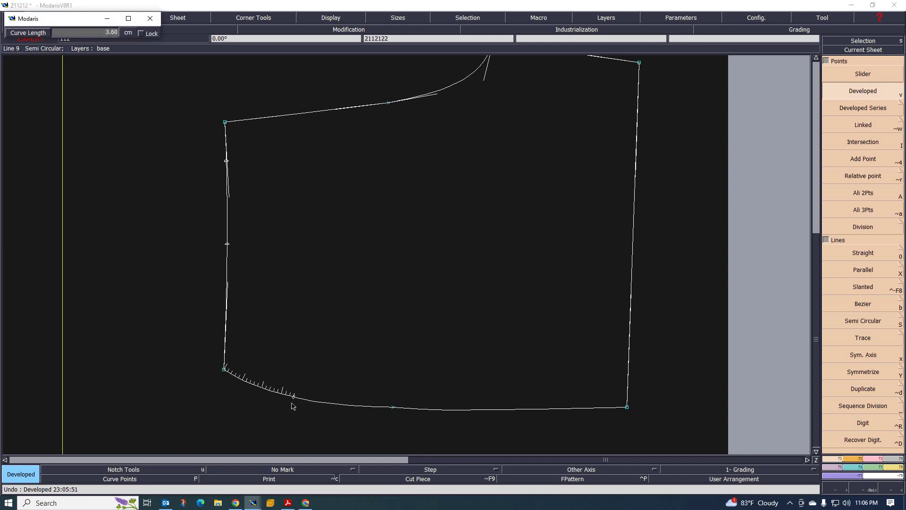
type("5")
key("Return")
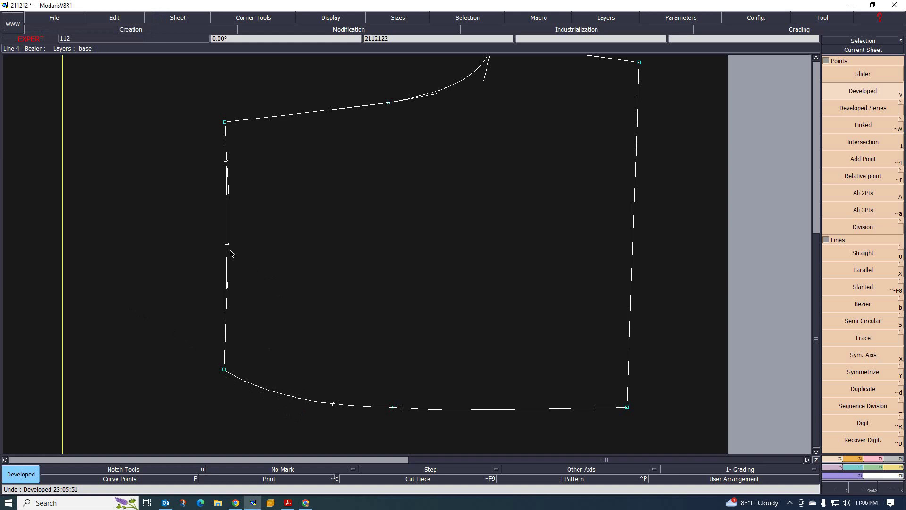
key("i")
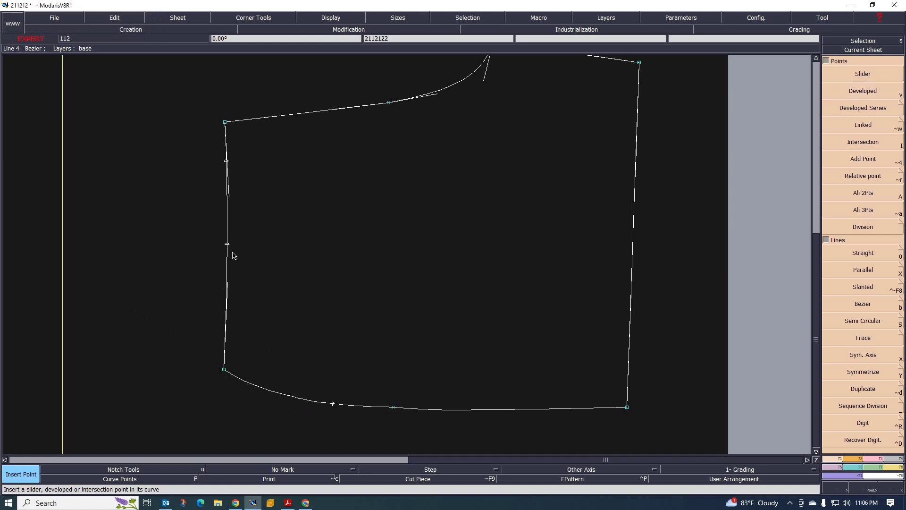
left_click(228, 244)
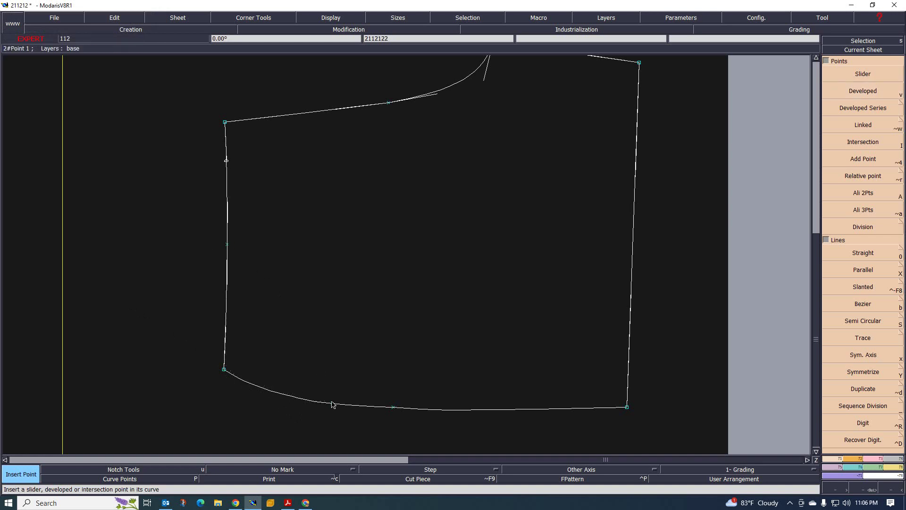
Step: Draw a Bezier pocket entry line from the waistline pocket point to the side seam pocket point, with one intermediate point between them
key("b")
left_click(227, 245)
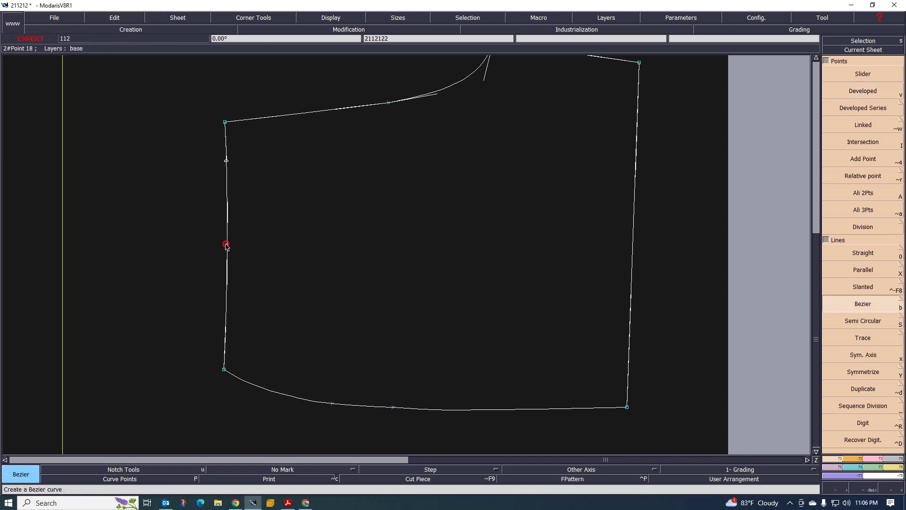
left_click(298, 272)
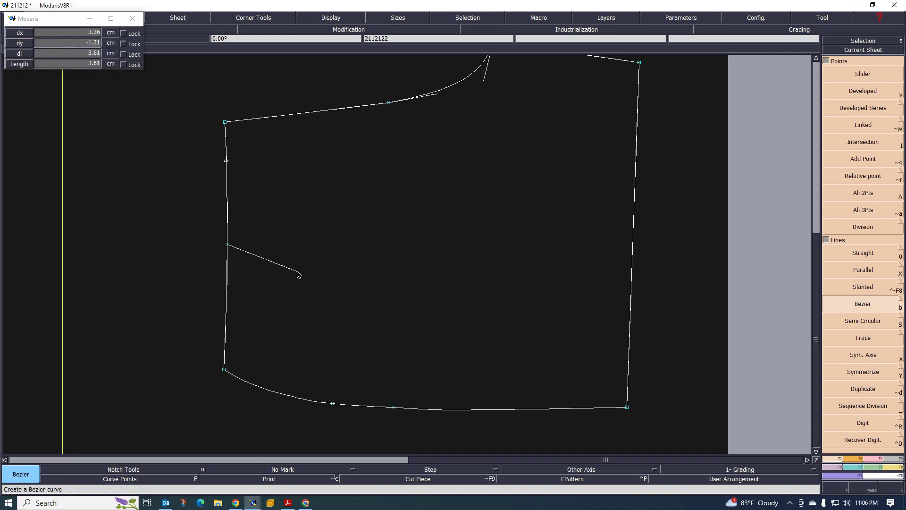
left_click(333, 403)
Step: Reshape the pocket entry line into a rounded curve by moving its middle point outward and adjusting the tangents on both segments
scroll(341, 359, "up", 2)
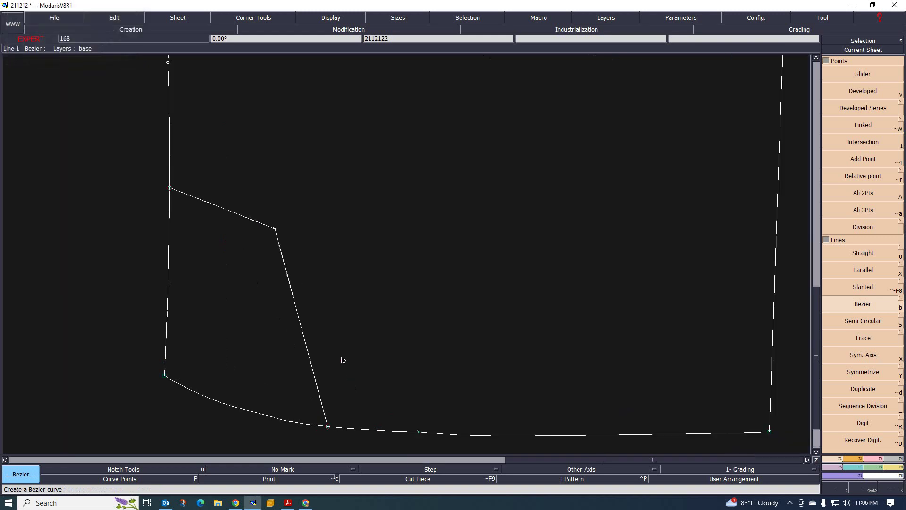
key("r")
left_click(311, 367)
left_click(323, 339)
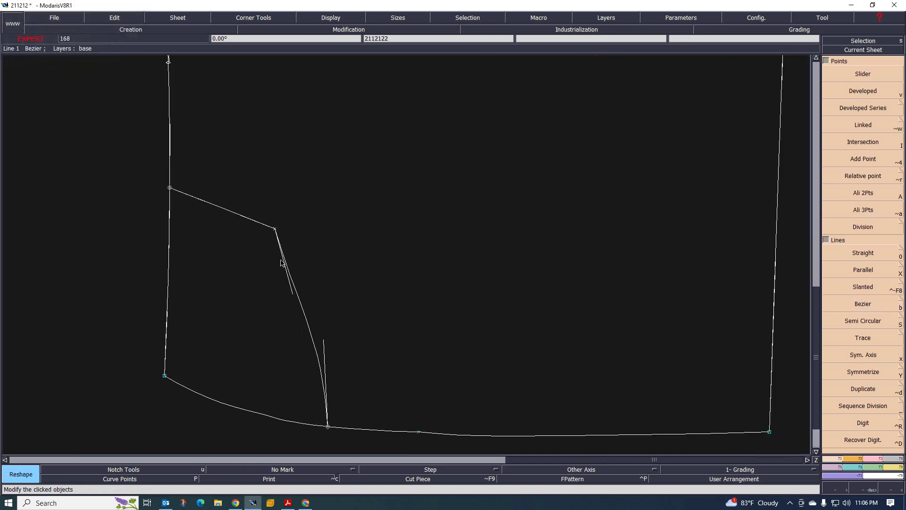
left_click(274, 229)
left_click(296, 223)
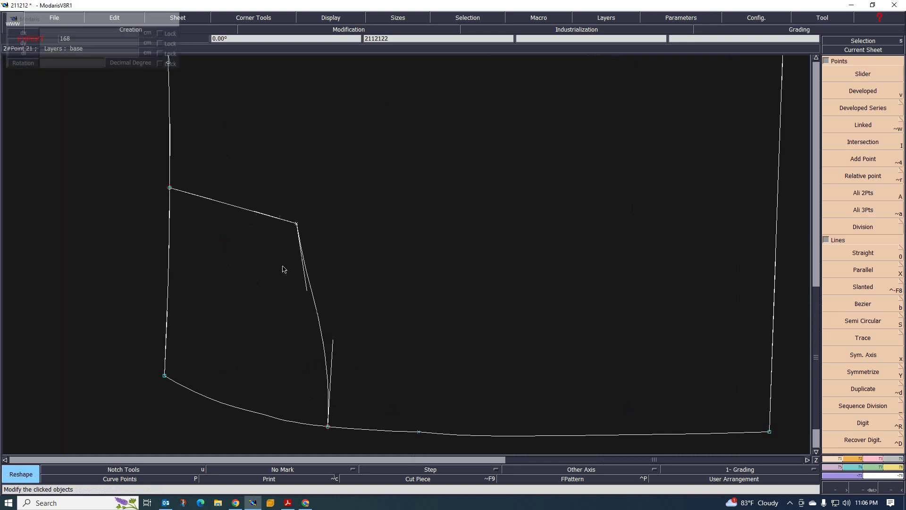
left_click(307, 290)
left_click(321, 249)
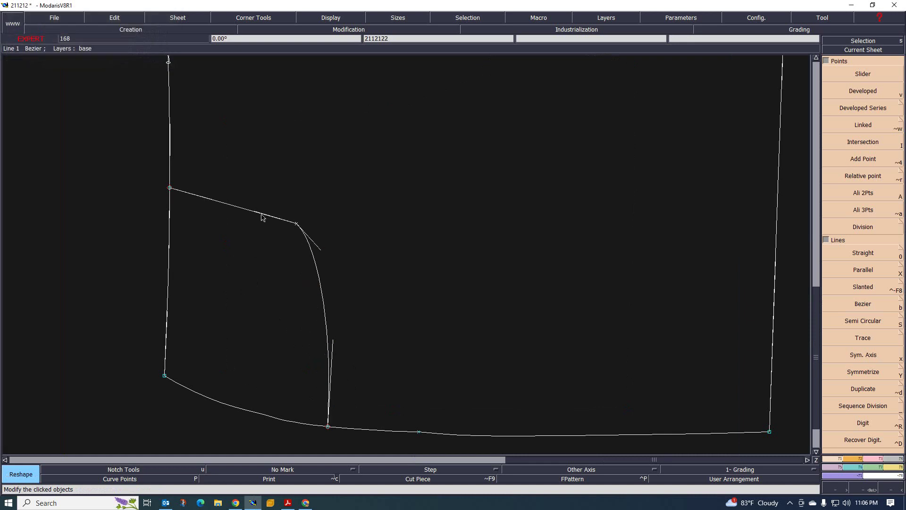
left_click(262, 215)
left_click(260, 195)
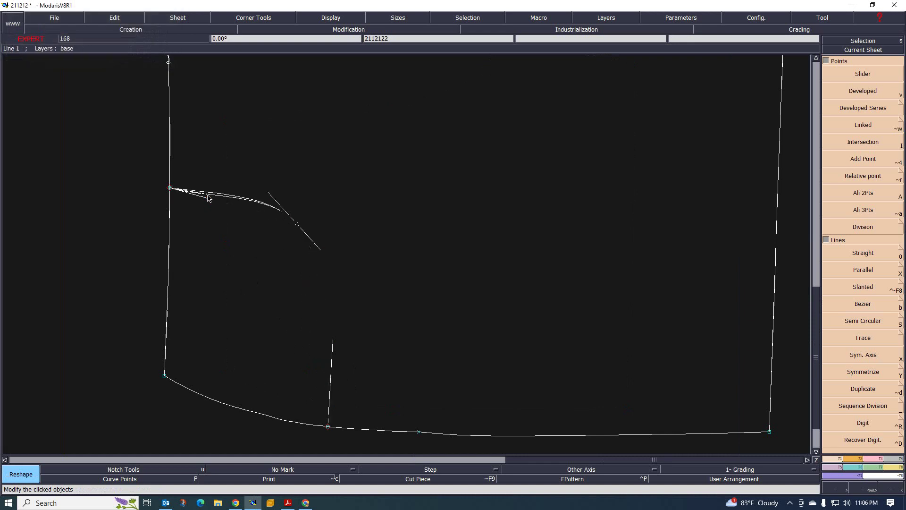
left_click(210, 188)
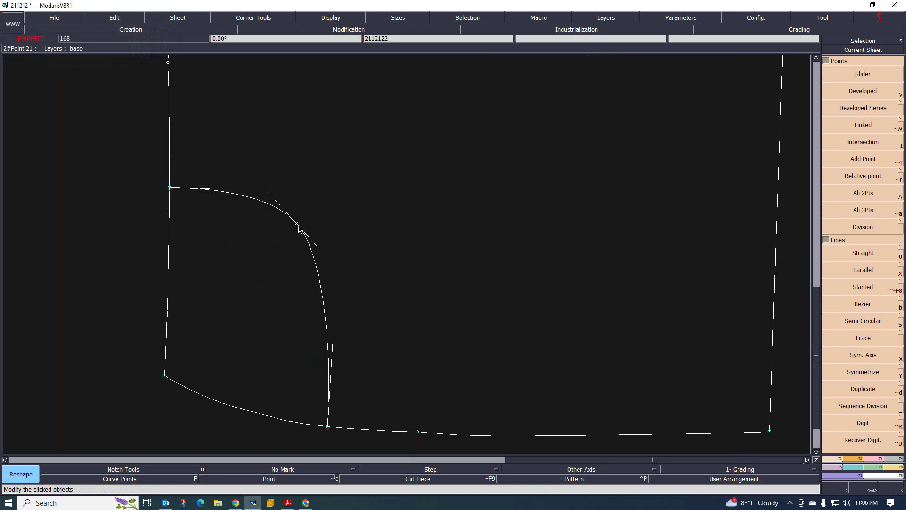
Step: Fine-tune the pocket entry curve by shifting its middle point slightly inward and adjusting the tangents for a smooth run between waistline and side seam
left_click(297, 224)
left_click(297, 230)
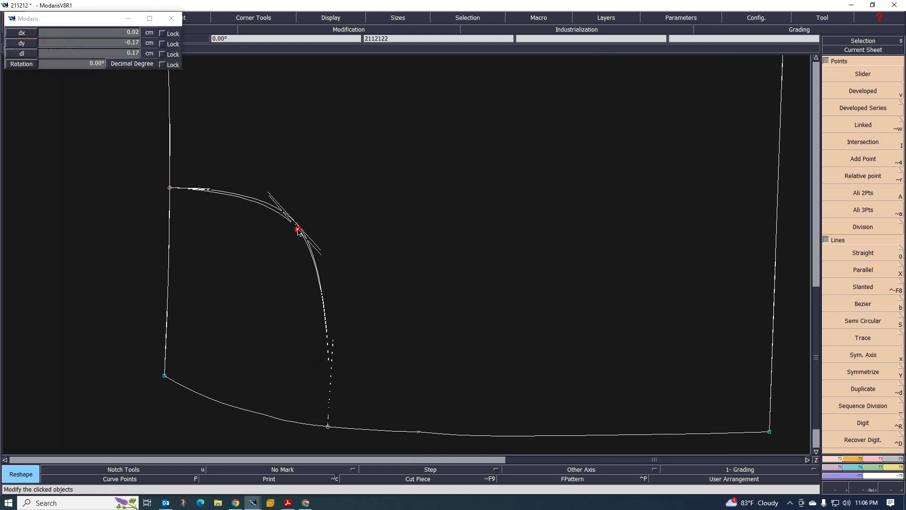
left_click(321, 253)
left_click(324, 263)
left_click(333, 342)
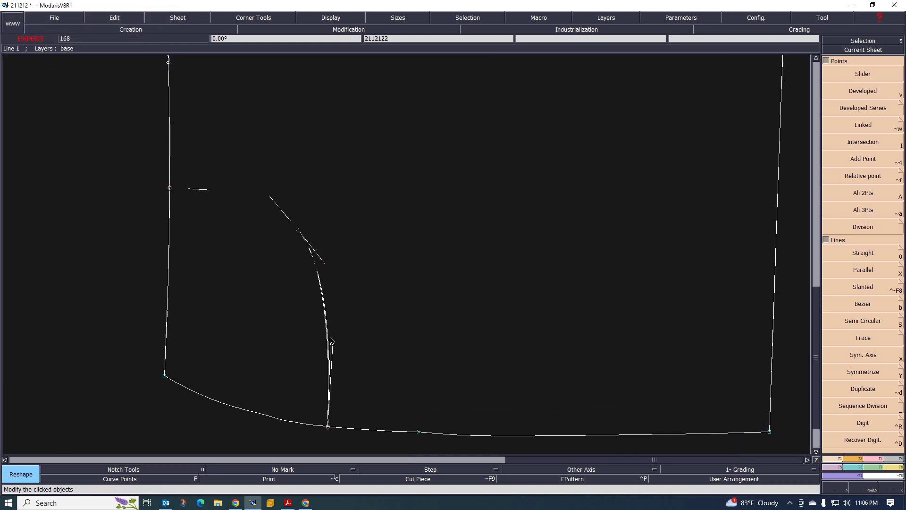
left_click(330, 338)
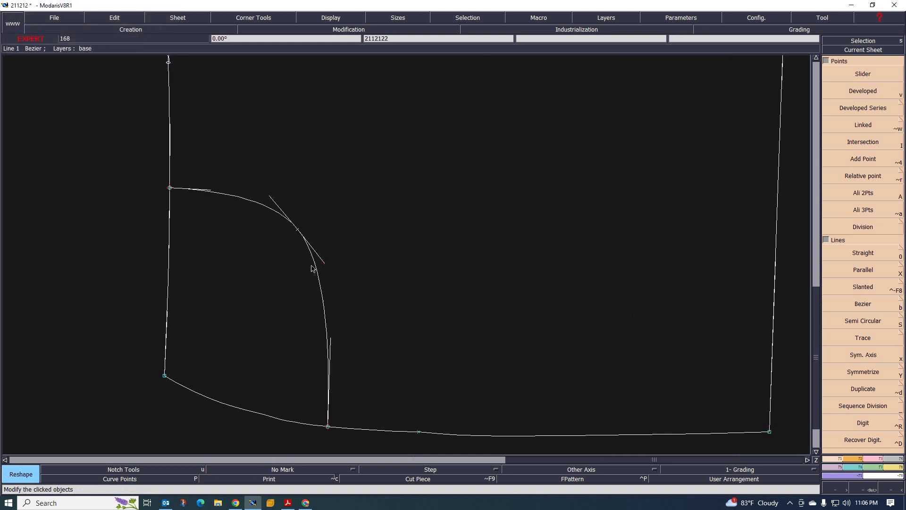
left_click(210, 191)
left_click(214, 190)
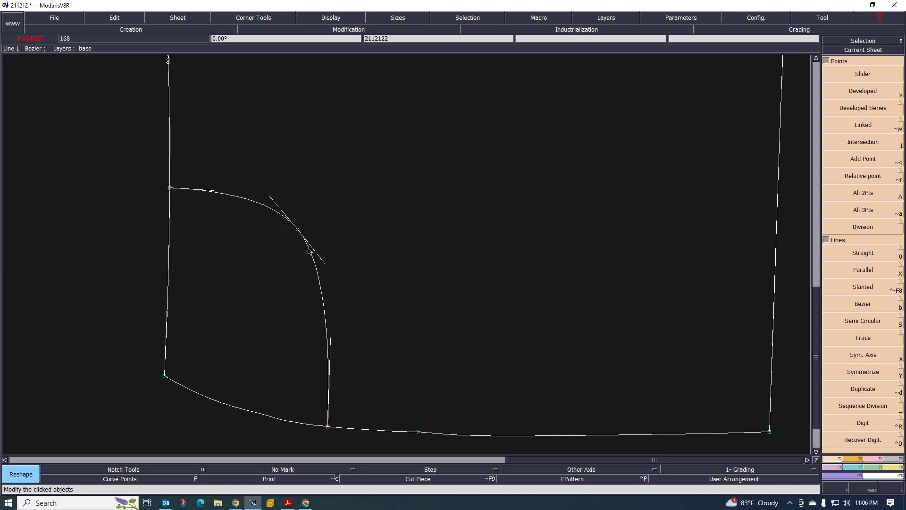
left_click(325, 264)
left_click(328, 265)
scroll(347, 297, "down", 2)
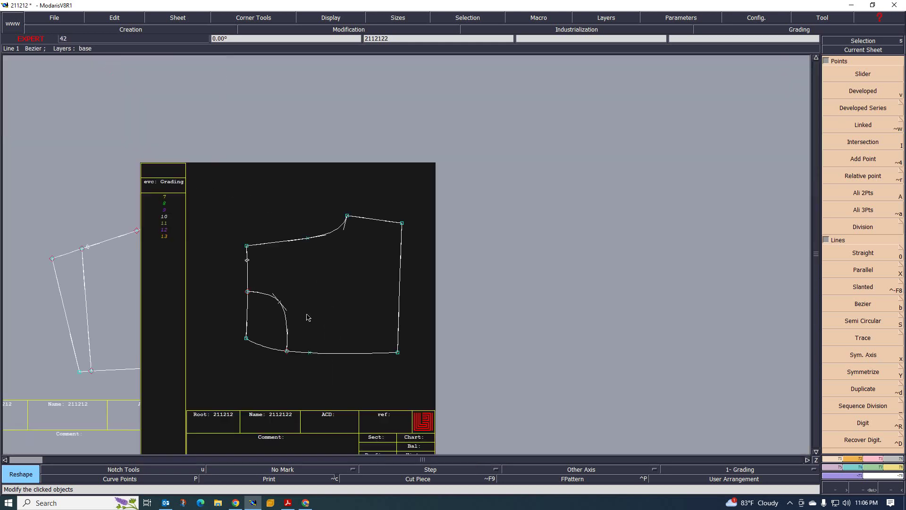
Step: Try to add a developed point from the waistline's centre front corner with a negative curve length, and undo it
scroll(306, 314, "up", 1)
scroll(198, 288, "up", 2)
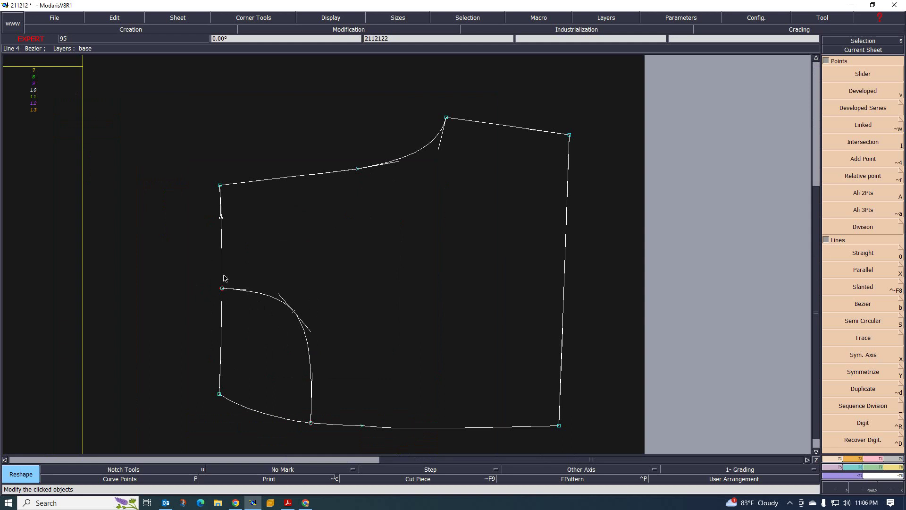
scroll(221, 274, "up", 3)
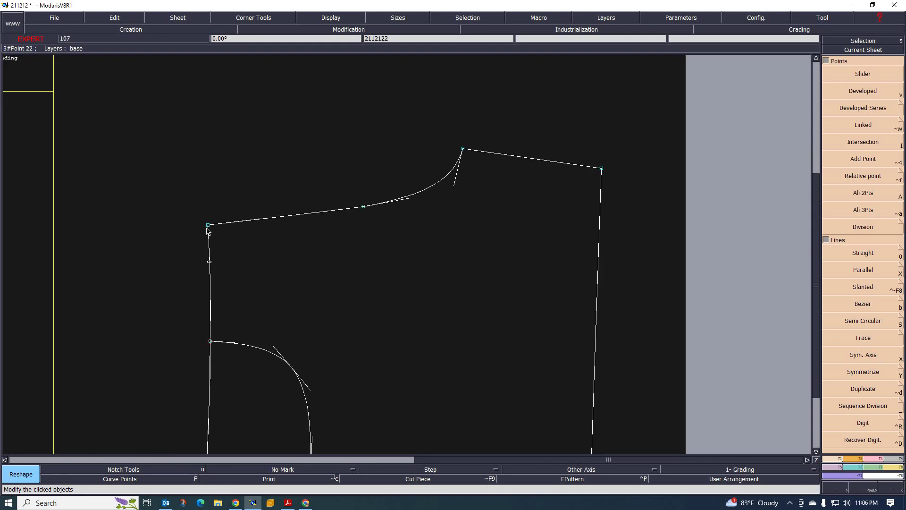
key("v")
left_click(208, 225)
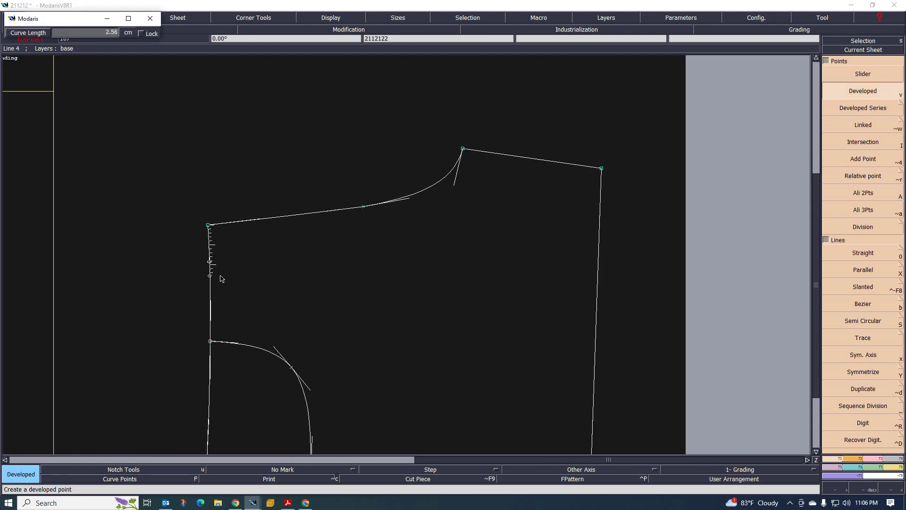
key("Down")
type("-")
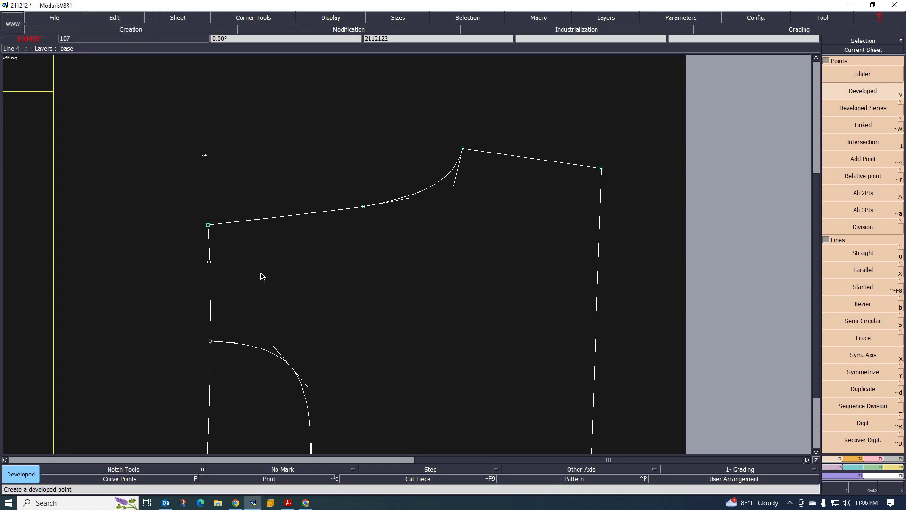
key("ctrl+z")
Step: Add a developed point on the waistline 3 cm from the centre front corner and insert it into the curve
left_click(208, 226)
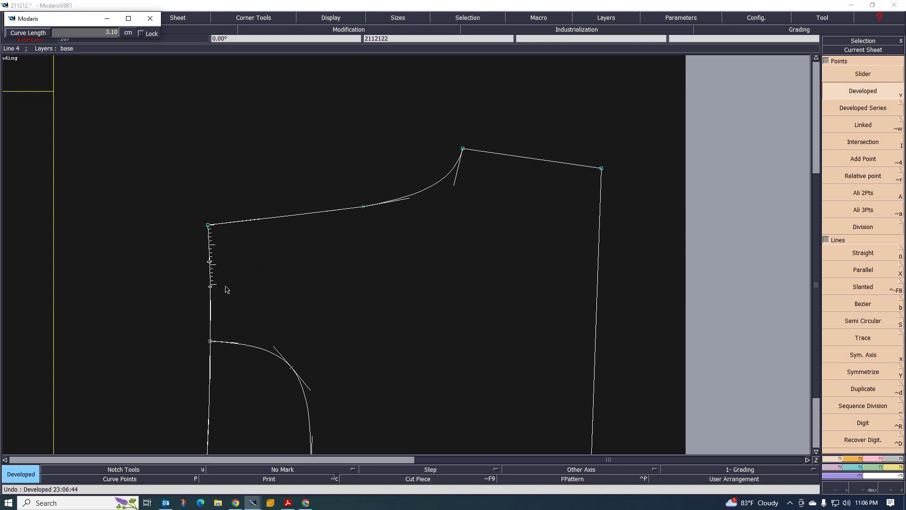
type("3")
left_click(244, 310)
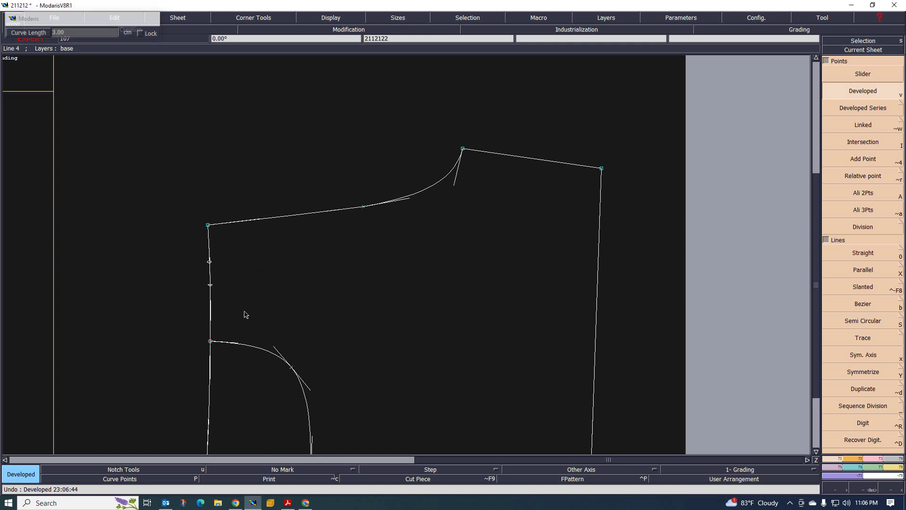
scroll(215, 293, "up", 1)
scroll(210, 283, "up", 1)
left_click(207, 280)
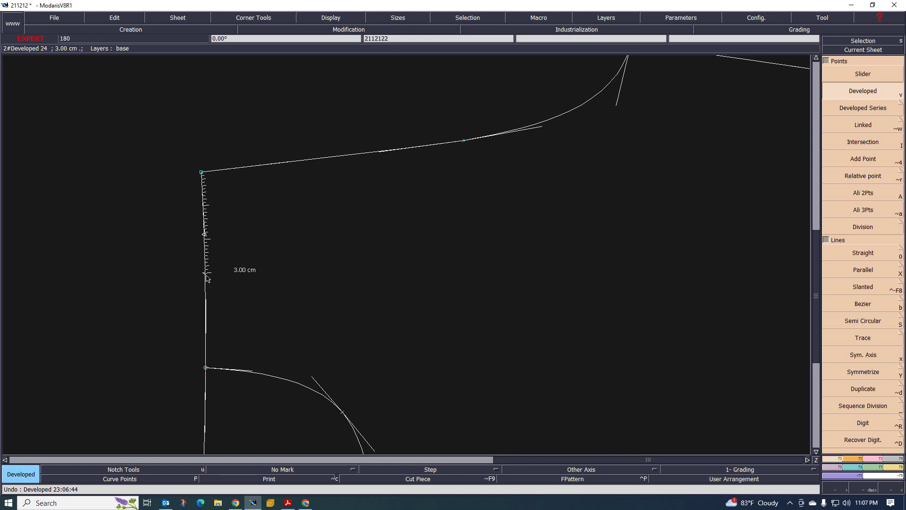
scroll(208, 280, "up", 1)
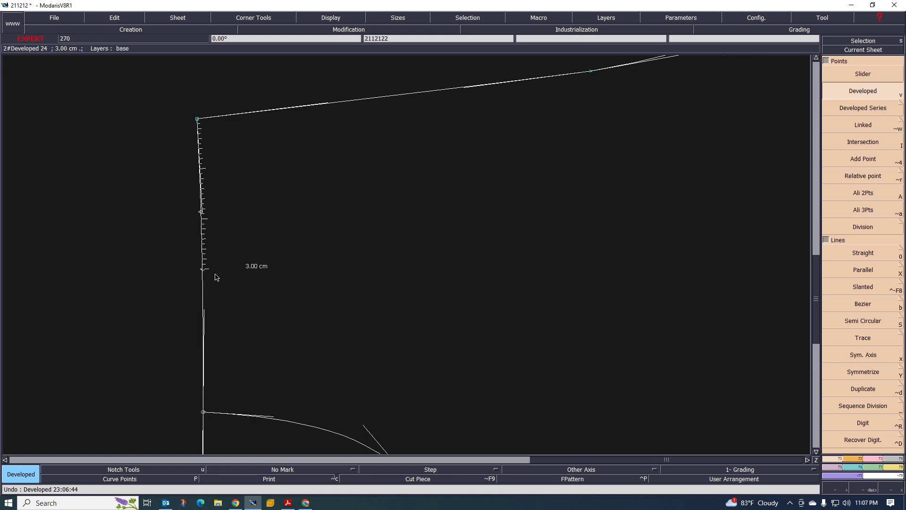
key("i")
left_click(203, 270)
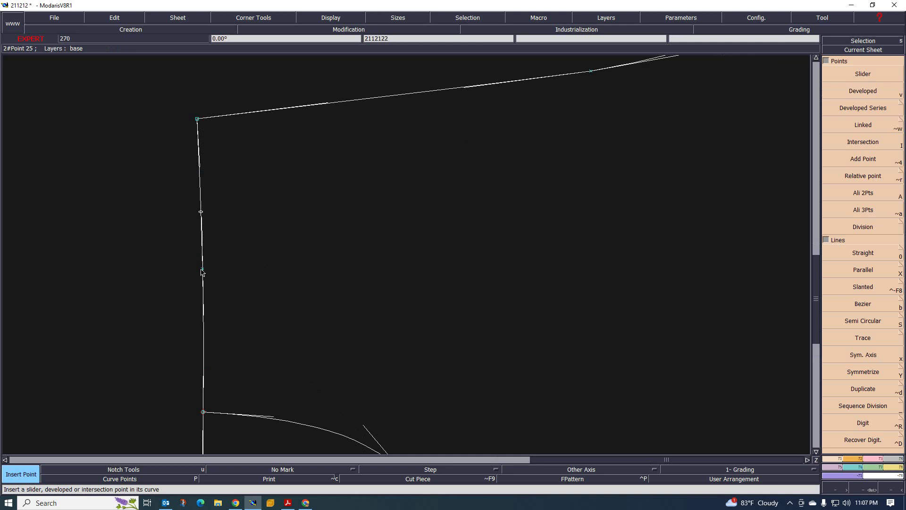
Step: Add a second developed point on the waistline 0.5 cm beyond the 3 cm point, toward the pocket, and insert it into the curve
key("v")
left_click(203, 277)
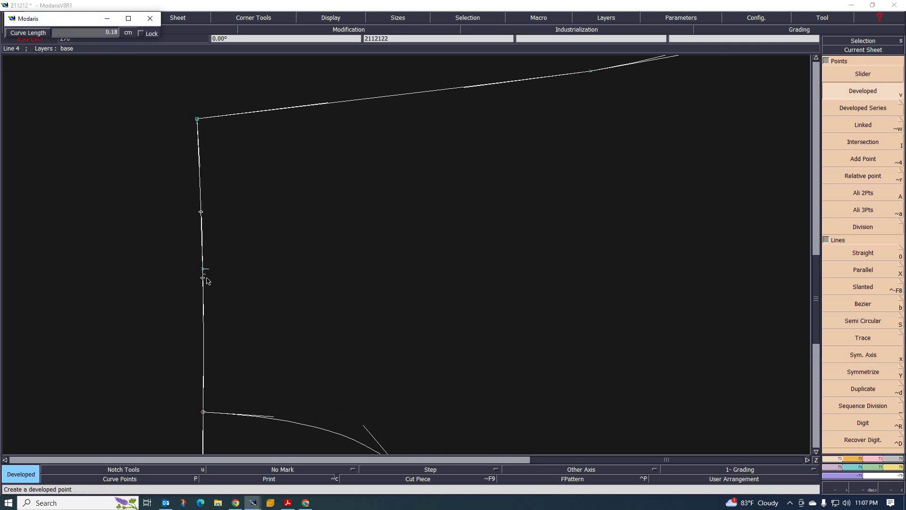
key("Down")
type(".5")
key("Return")
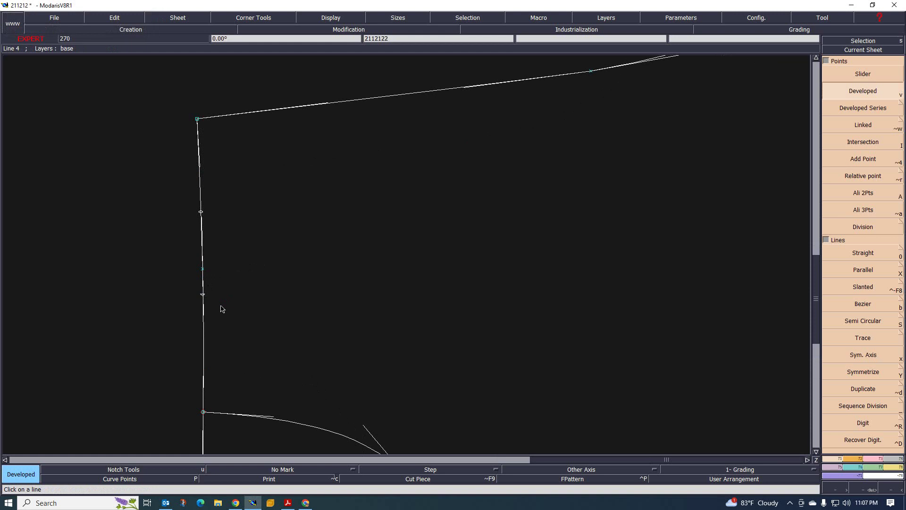
key("Escape")
scroll(159, 260, "down", 1)
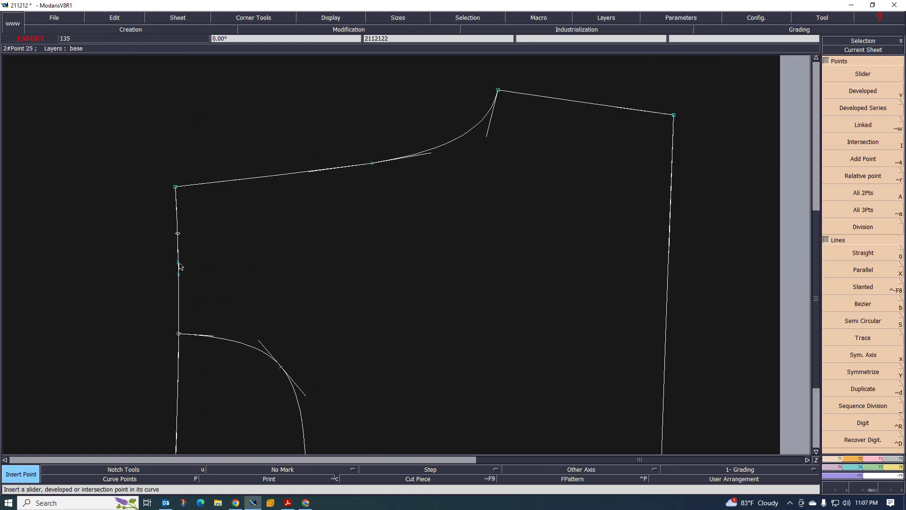
Step: Draw a Bezier fly line from the 3 cm waistline point, about 7.3 cm inward, ending on the front rise curve
key("b")
left_click(179, 262)
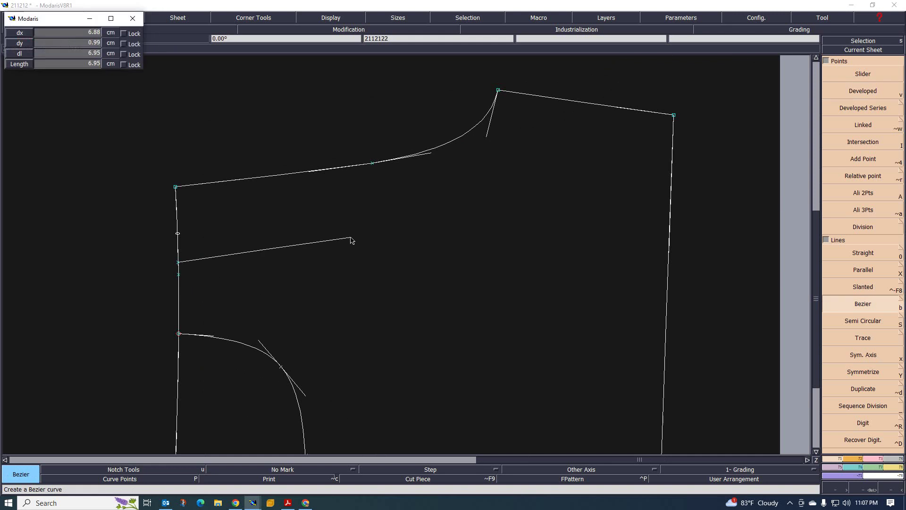
left_click(360, 247)
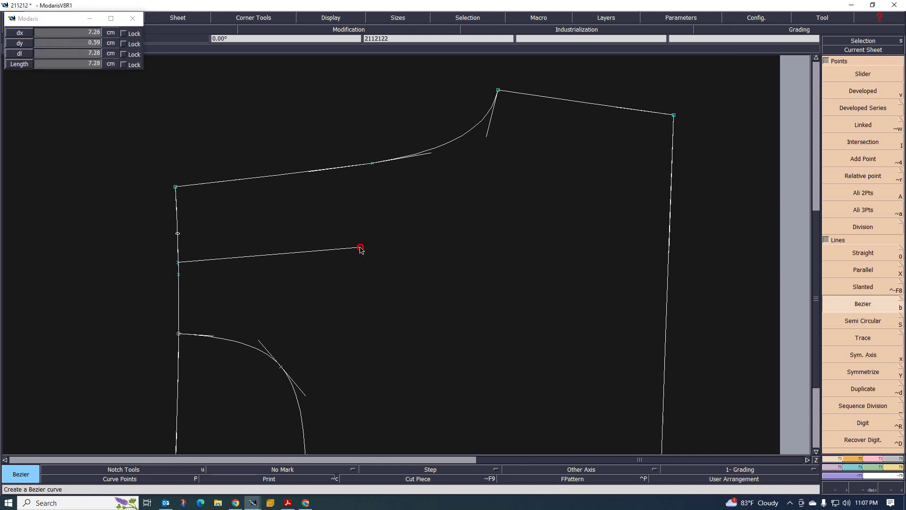
left_click(411, 154)
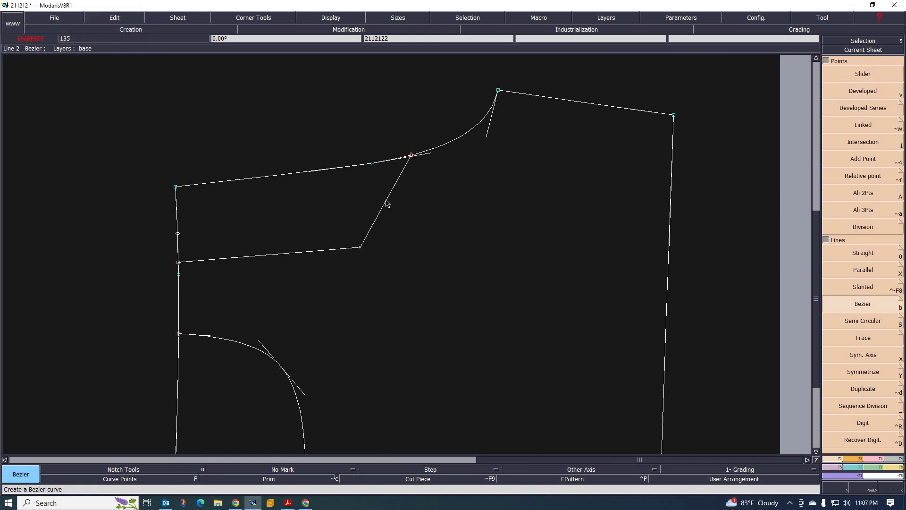
Step: Reshape the fly line's end into a rounded curve and slide its endpoint along the front rise toward the crotch point
key("r")
left_click_drag(394, 185, 414, 237)
left_click_drag(411, 155, 426, 151)
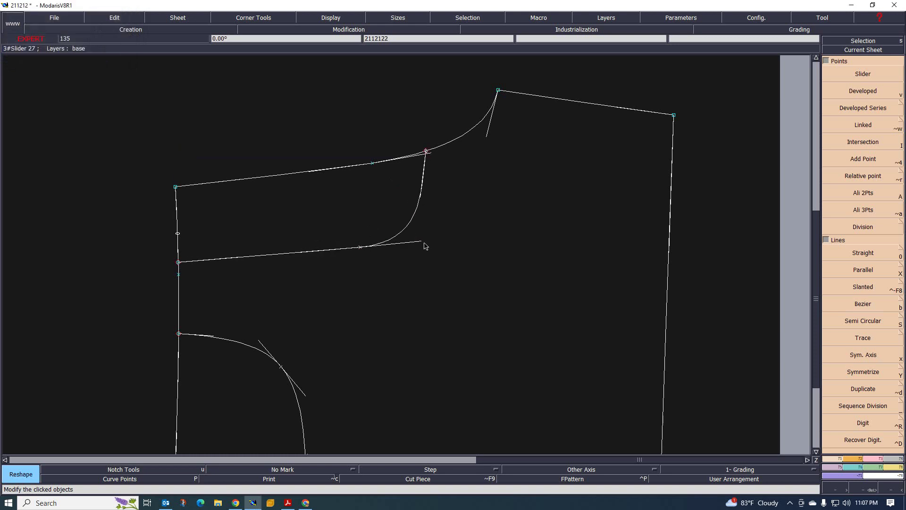
left_click_drag(422, 241, 427, 243)
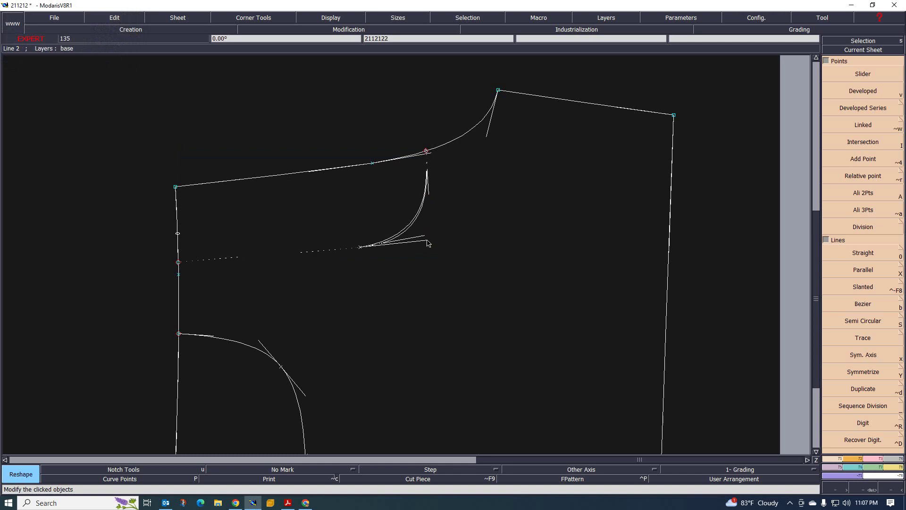
scroll(328, 236, "down", 3)
scroll(326, 239, "up", 3)
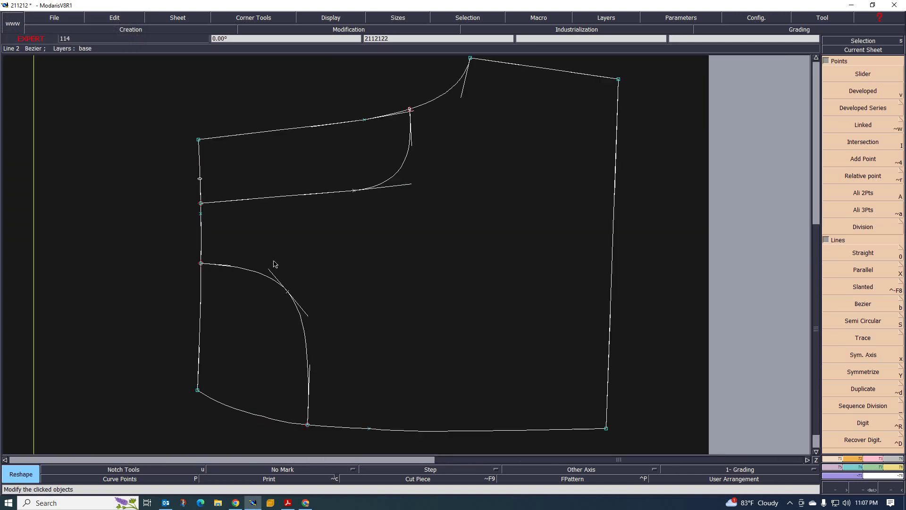
Step: Draw a Bezier pocket bag line from the second waistline point, straight down the piece for about 13.6 cm, ending on the side seam
key("b")
left_click(202, 213)
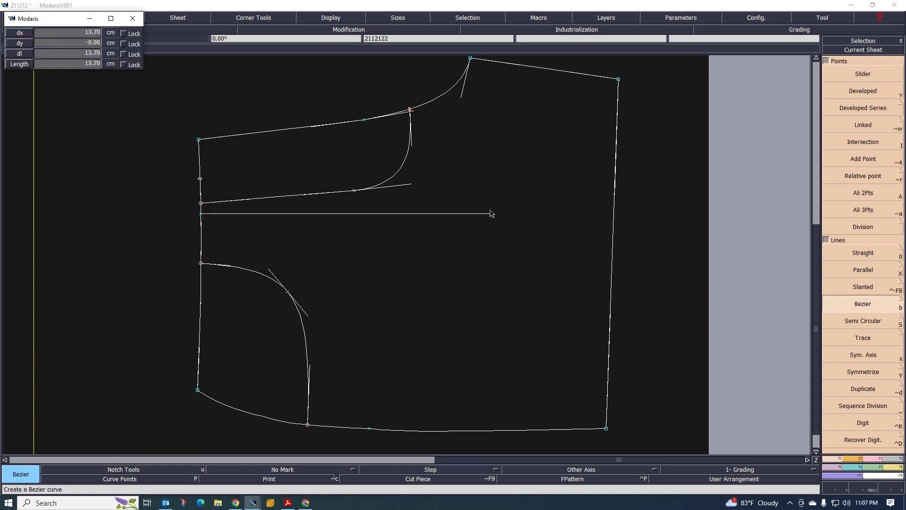
left_click(489, 214)
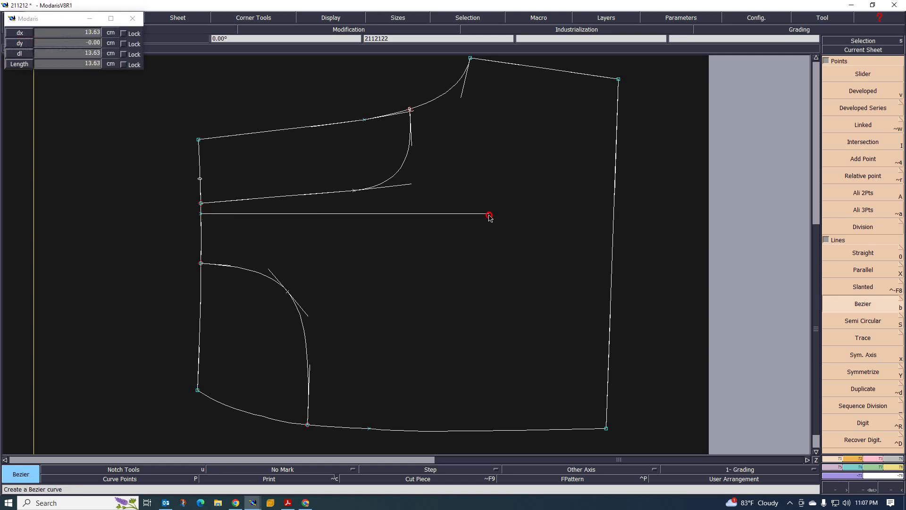
left_click(417, 432)
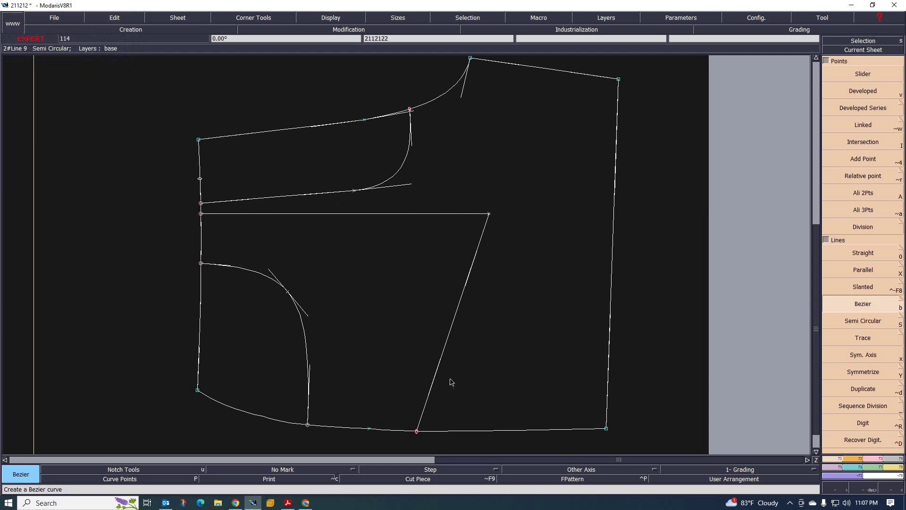
left_click(470, 282)
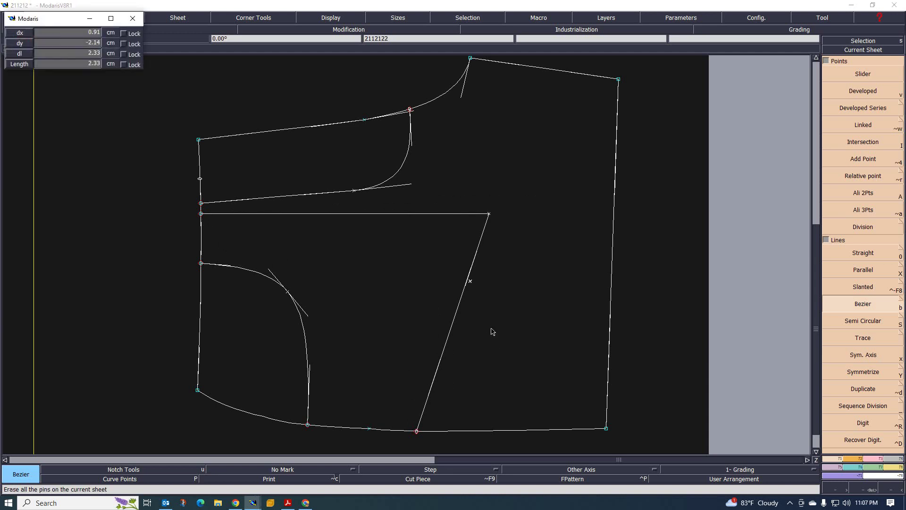
left_click(488, 320)
key("ctrl+z")
Step: Reshape the pocket bag's lower edge into a smooth curve, moving its side seam end closer to the pocket entry and adjusting both tangents
key("r")
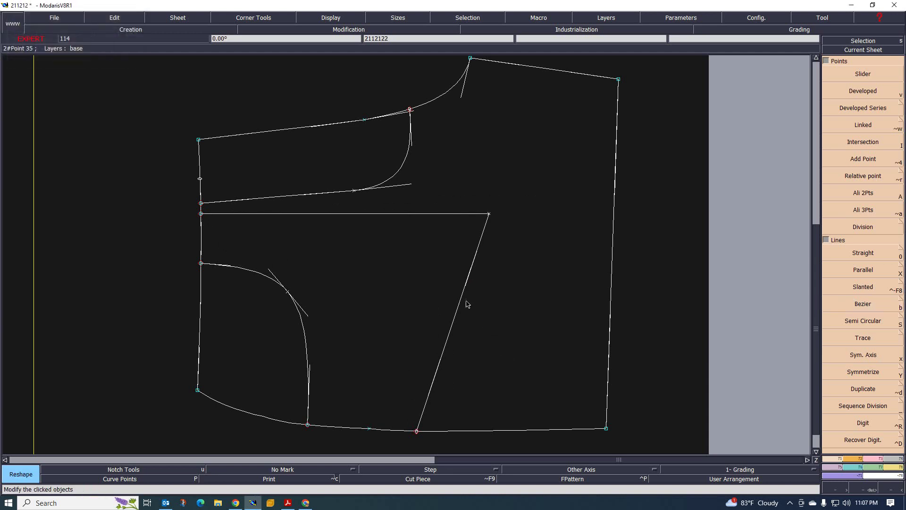
left_click_drag(470, 282, 488, 315)
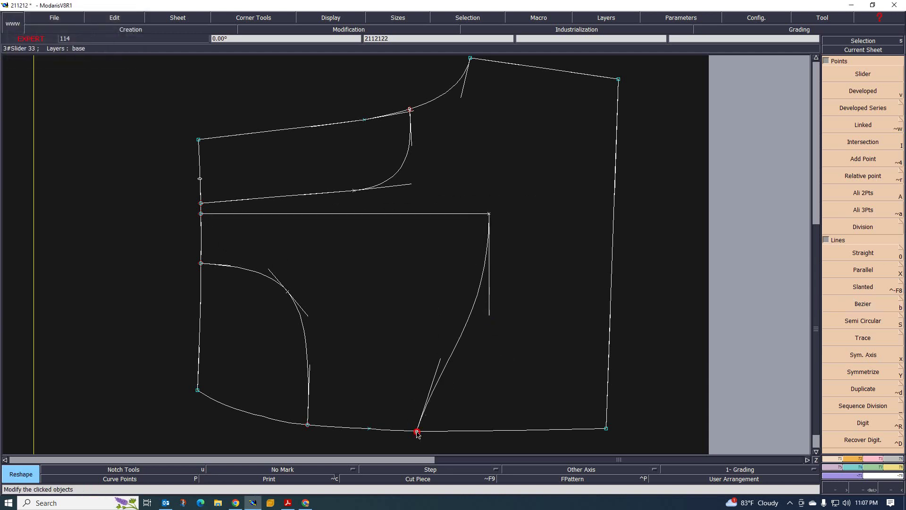
left_click_drag(417, 431, 386, 429)
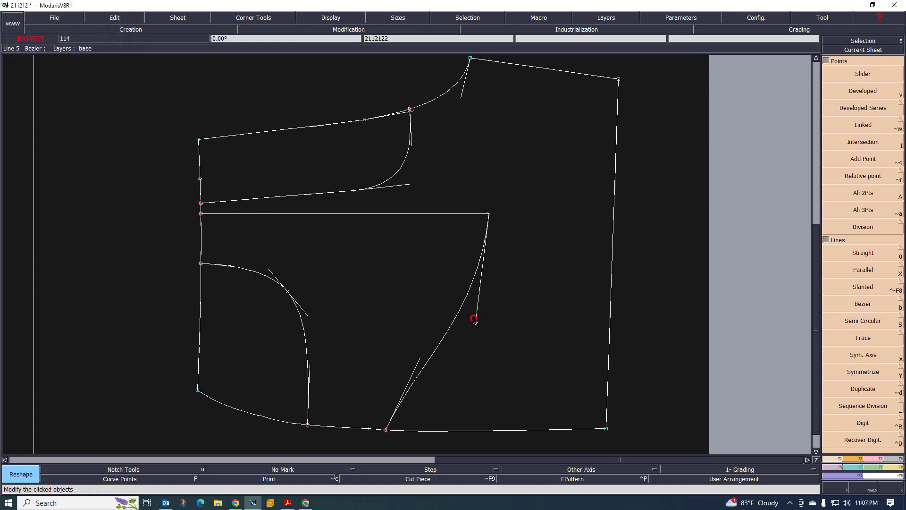
left_click_drag(475, 319, 488, 340)
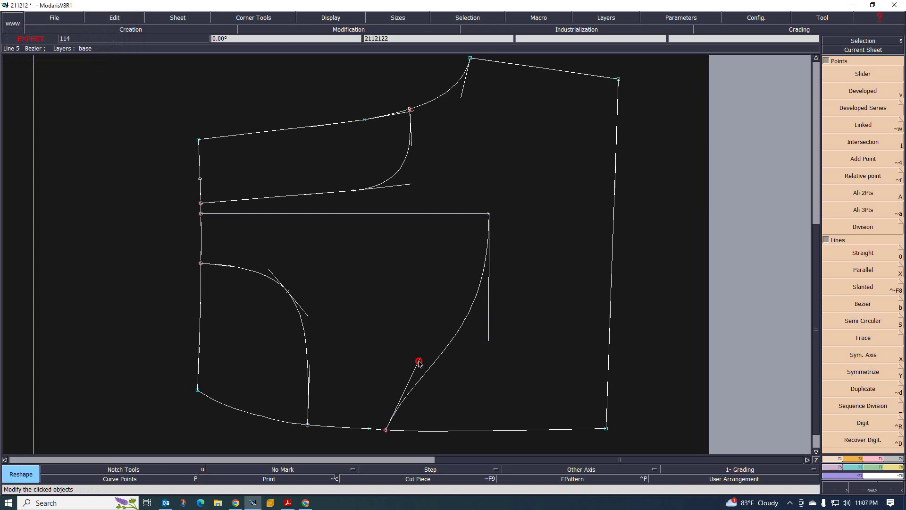
left_click_drag(419, 363, 409, 368)
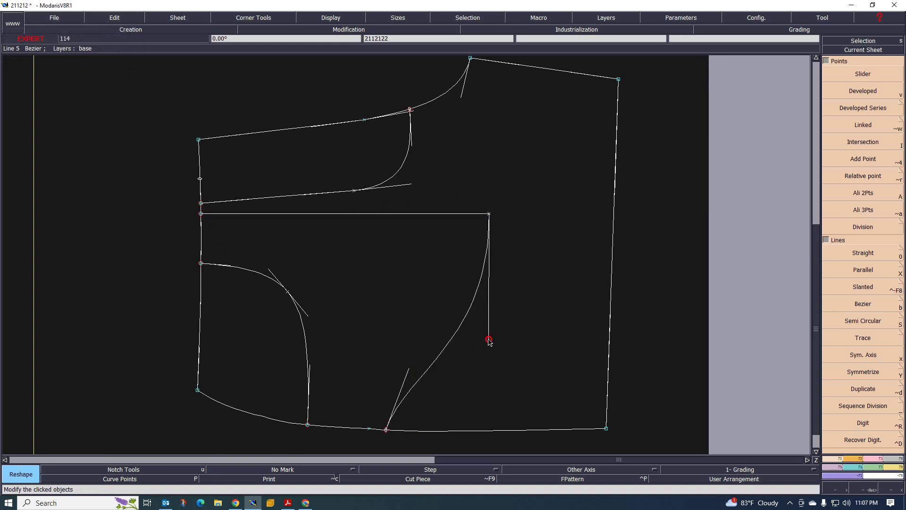
left_click_drag(489, 340, 488, 340)
scroll(489, 340, "down", 2)
scroll(467, 338, "up", 3)
scroll(352, 312, "down", 1)
scroll(341, 365, "up", 1)
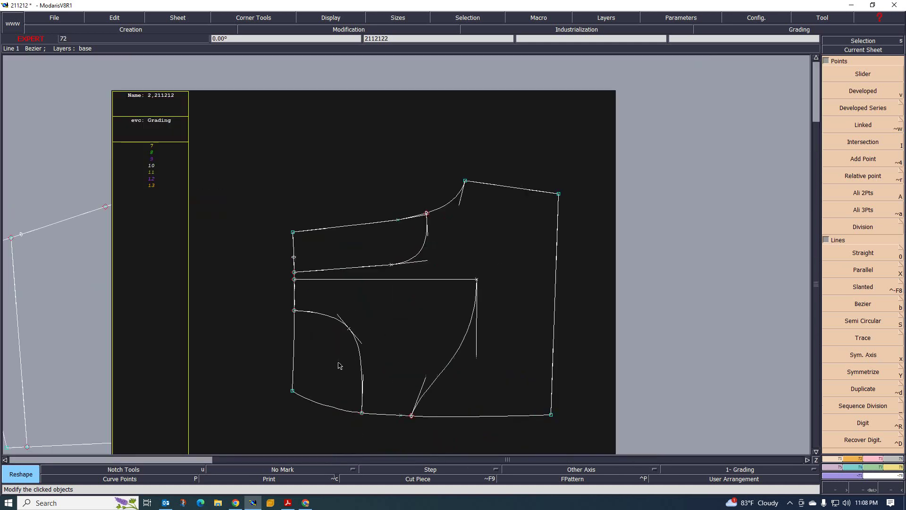
Step: Construct a rectangle about 6 by 3.9 cm across the lower part of the pocket entry curve
scroll(338, 365, "up", 1)
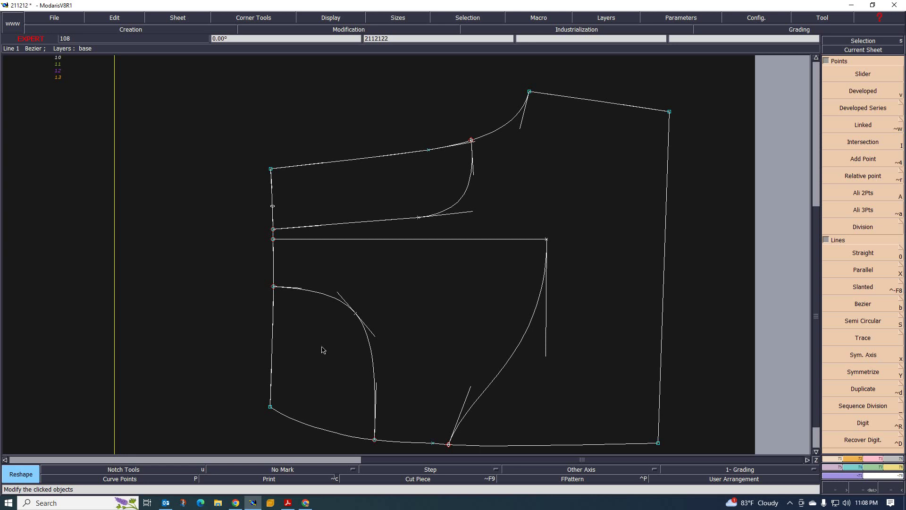
key("shift+r")
left_click(307, 322)
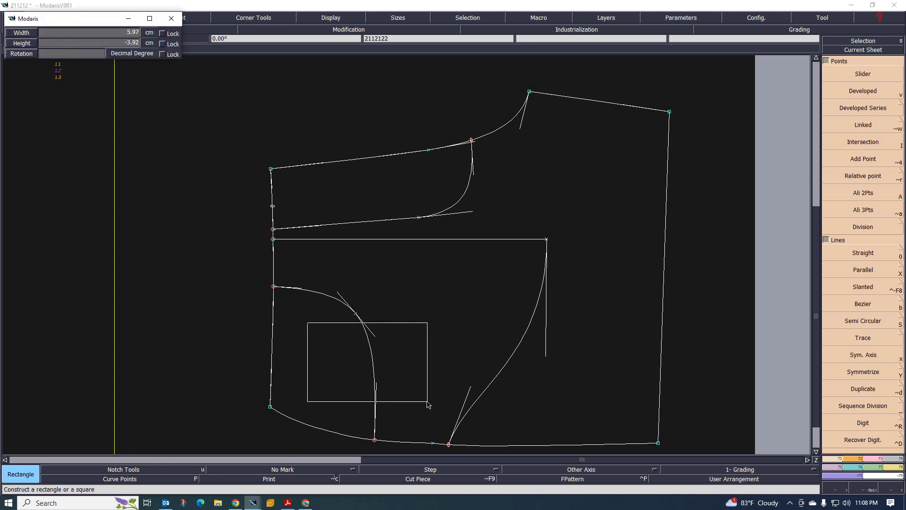
left_click(427, 401)
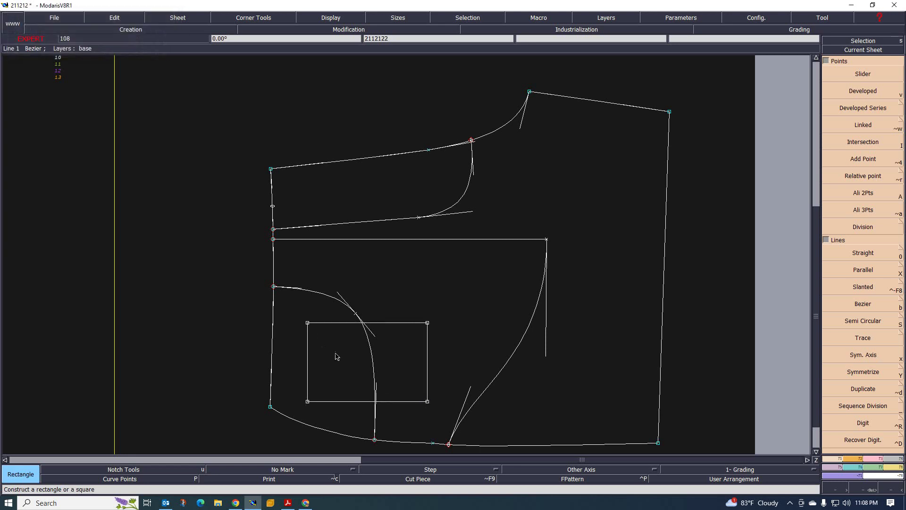
Step: Create a parallel of the pocket entry curve about 2.3 cm inward, toward the pocket bag
key("shift+x")
left_click(330, 296)
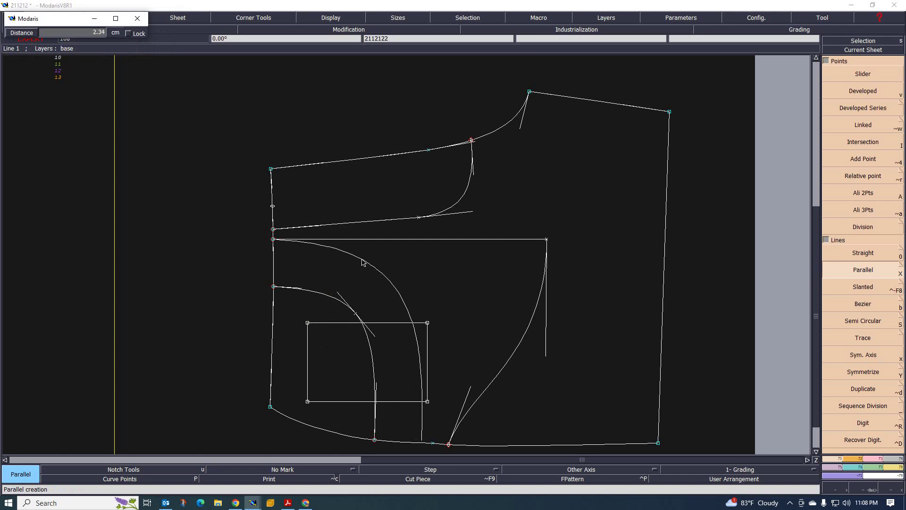
left_click(362, 263)
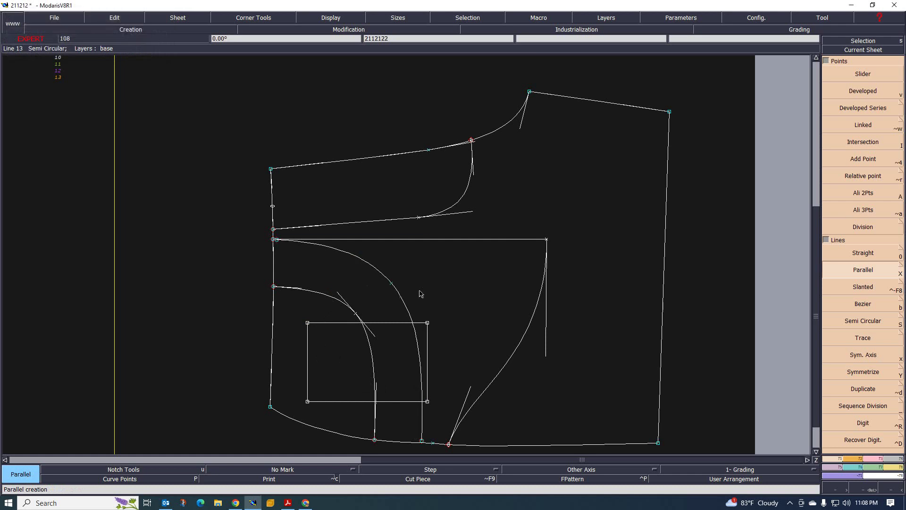
Step: Adjust the parallel curve's two ends so that they meet the side seam and the waistline
scroll(413, 292, "up", 3)
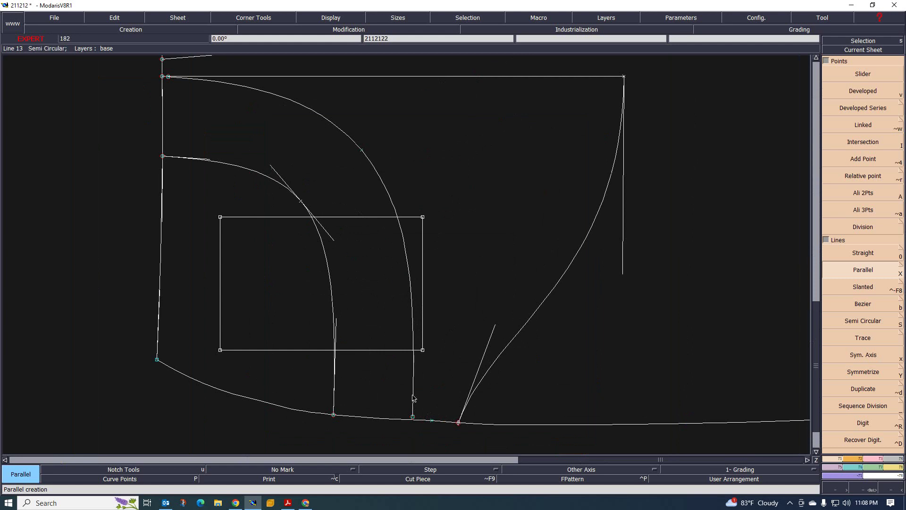
key("F3")
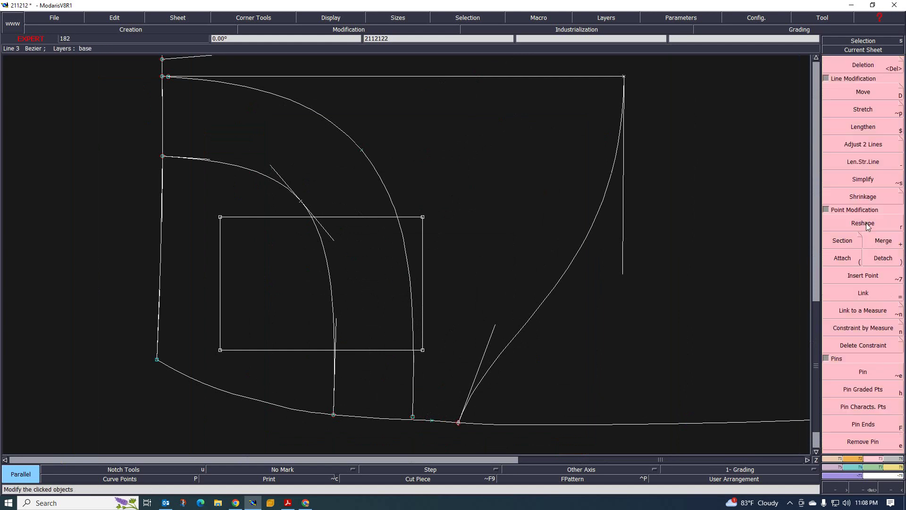
left_click(854, 149)
scroll(368, 327, "down", 3)
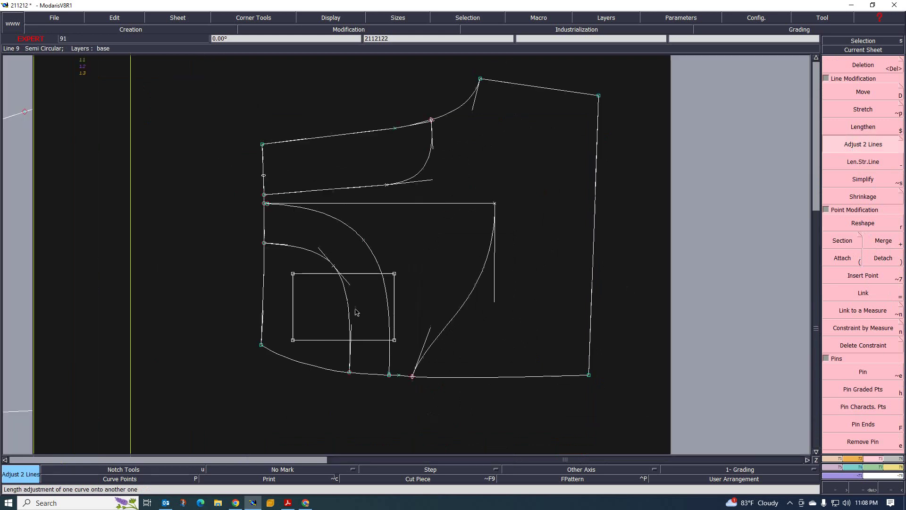
scroll(272, 194, "up", 3)
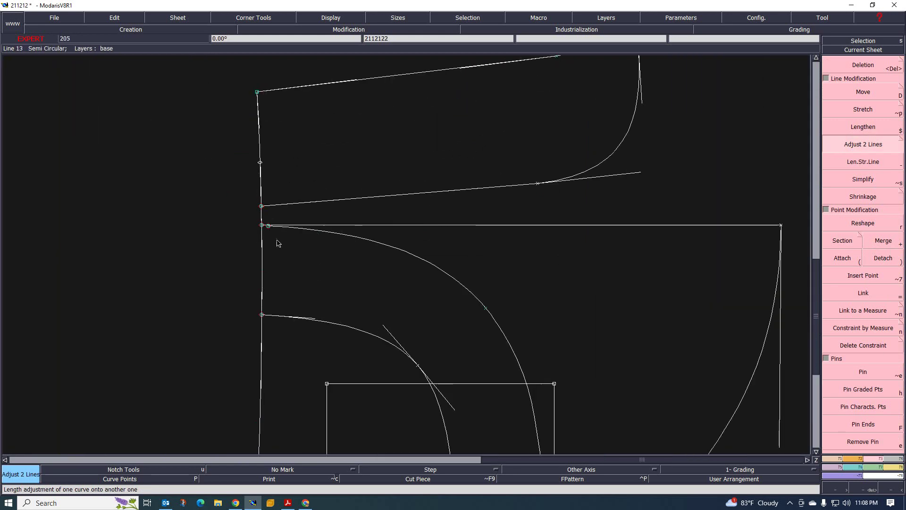
scroll(266, 241, "up", 3)
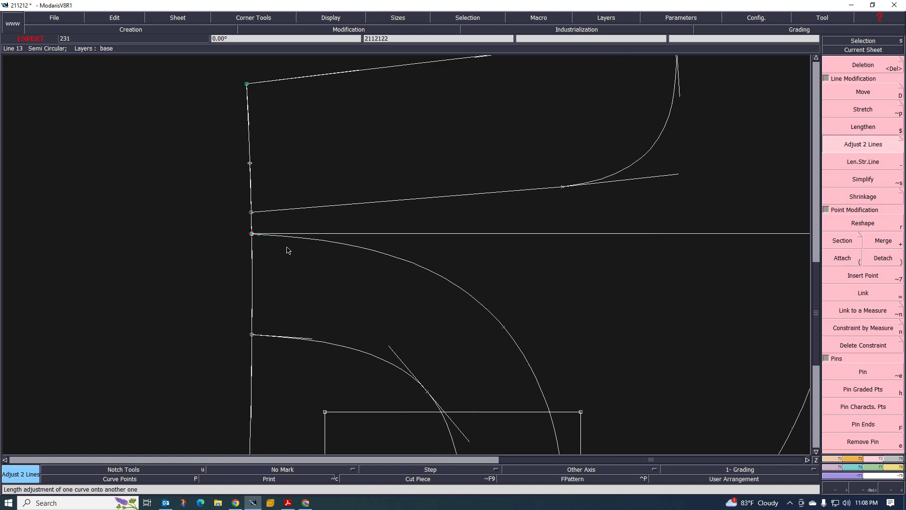
Step: Attach the parallel curve's waistline end to the waistline point where the pocket bag line starts
key("Delete")
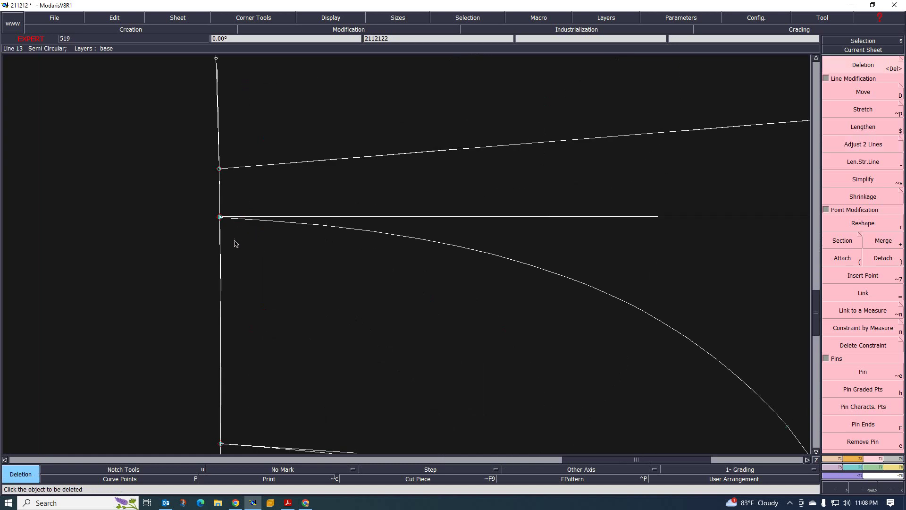
scroll(217, 221, "up", 1)
scroll(217, 222, "up", 2)
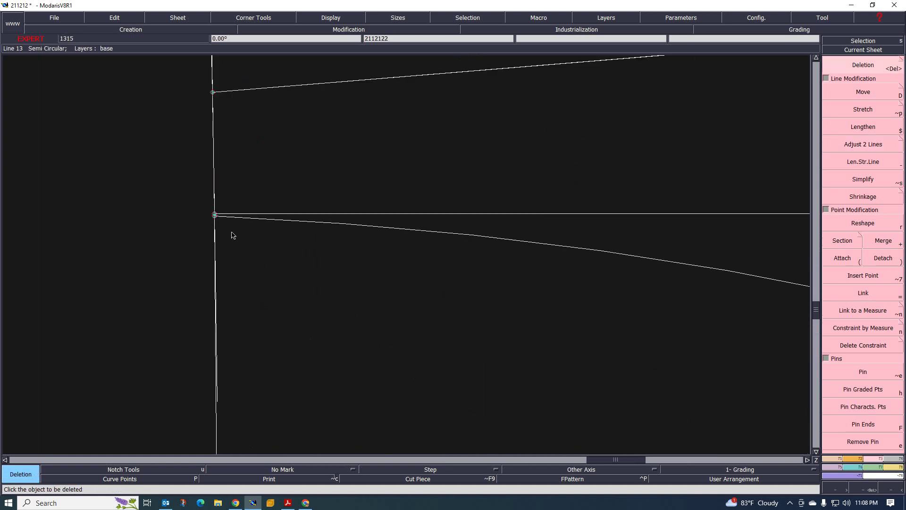
key("(")
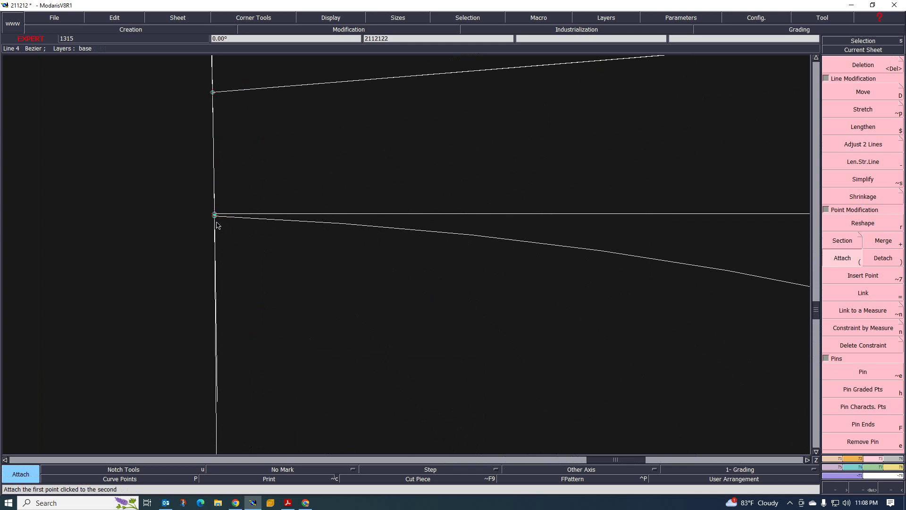
left_click(216, 218)
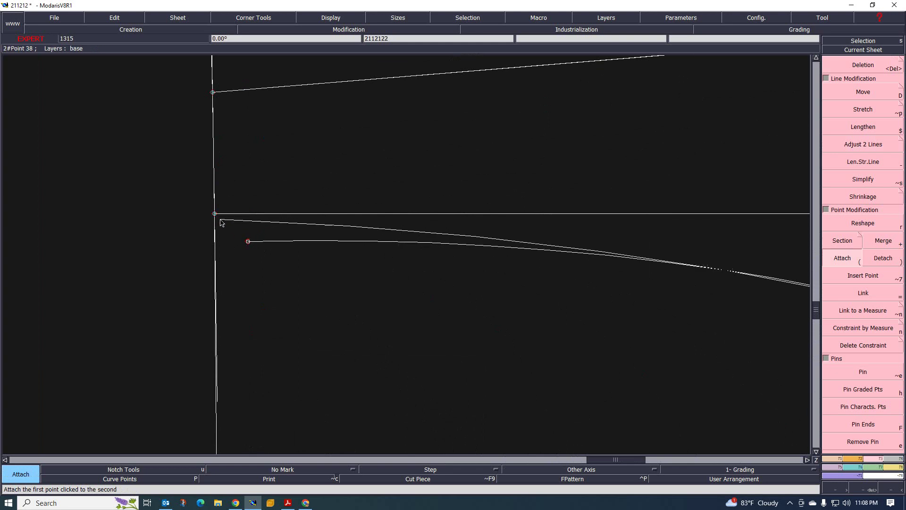
left_click(215, 213)
scroll(200, 207, "down", 2)
scroll(293, 192, "down", 5)
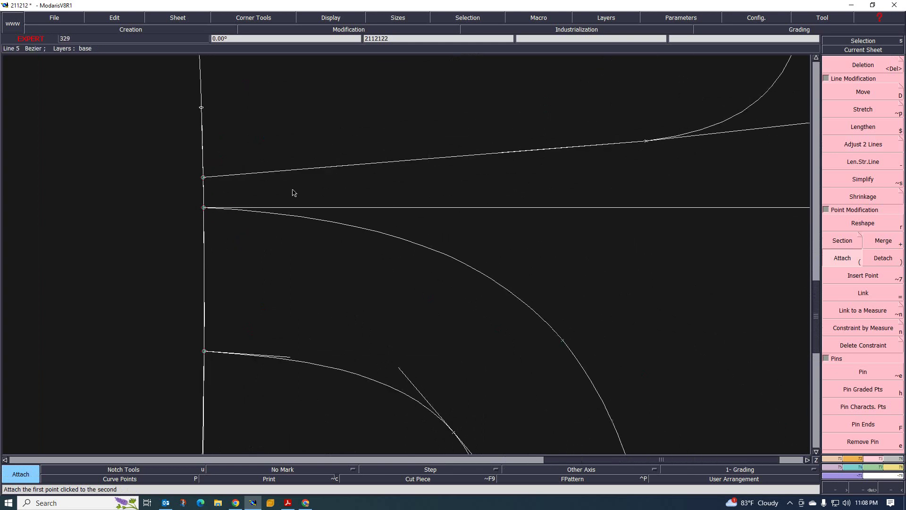
Step: Delete the leftover point just above the parallel curve's end on the side seam
scroll(439, 377, "up", 3)
scroll(439, 415, "up", 3)
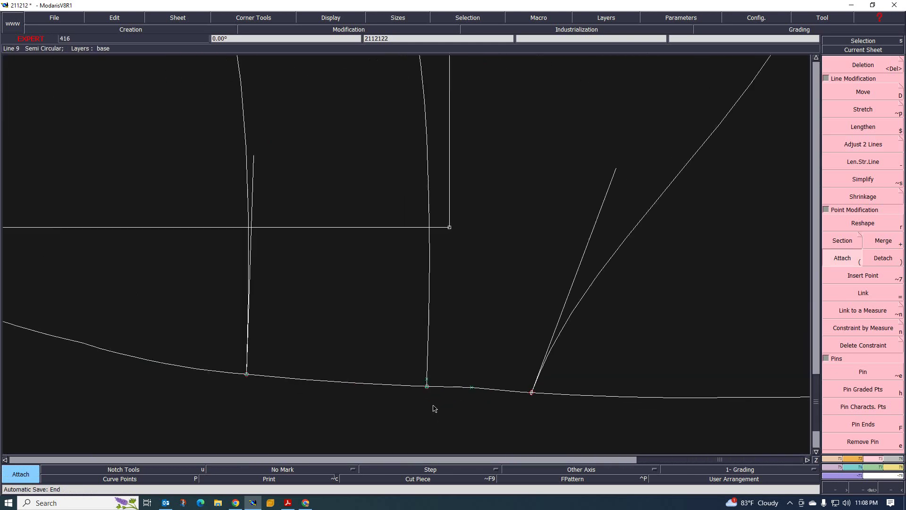
key("Delete")
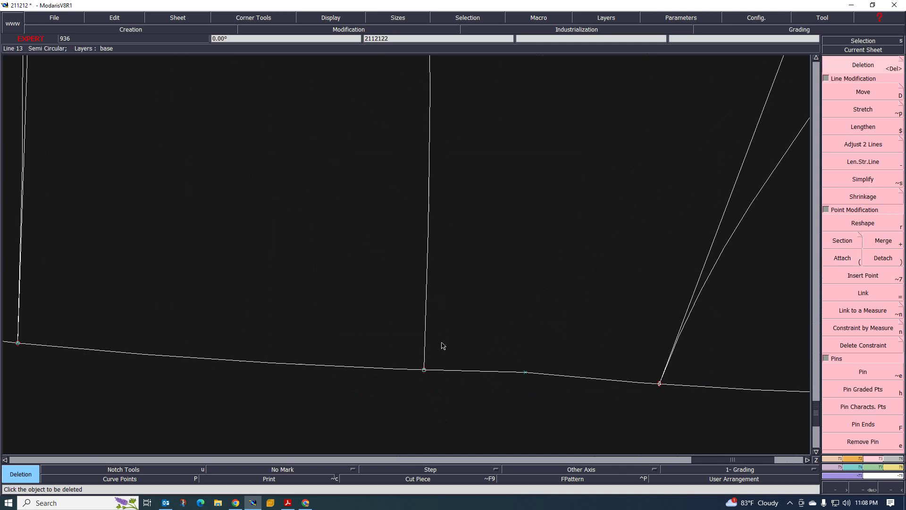
scroll(457, 368, "down", 2)
scroll(469, 368, "up", 2)
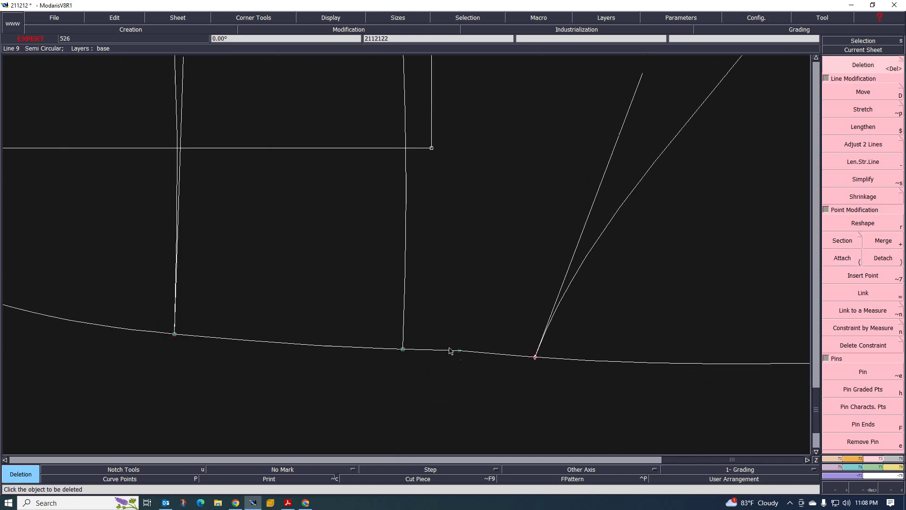
scroll(439, 364, "down", 4)
scroll(454, 361, "up", 2)
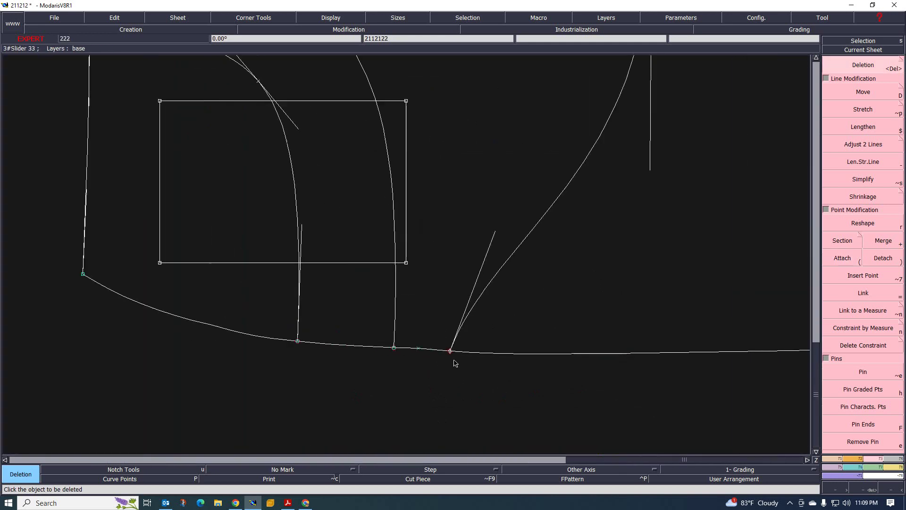
Step: Show the curve points and reshape the side seam's curve point just past the pocket bag line's end, toward the hem, to smooth the seam
scroll(450, 360, "up", 1)
scroll(456, 364, "down", 2)
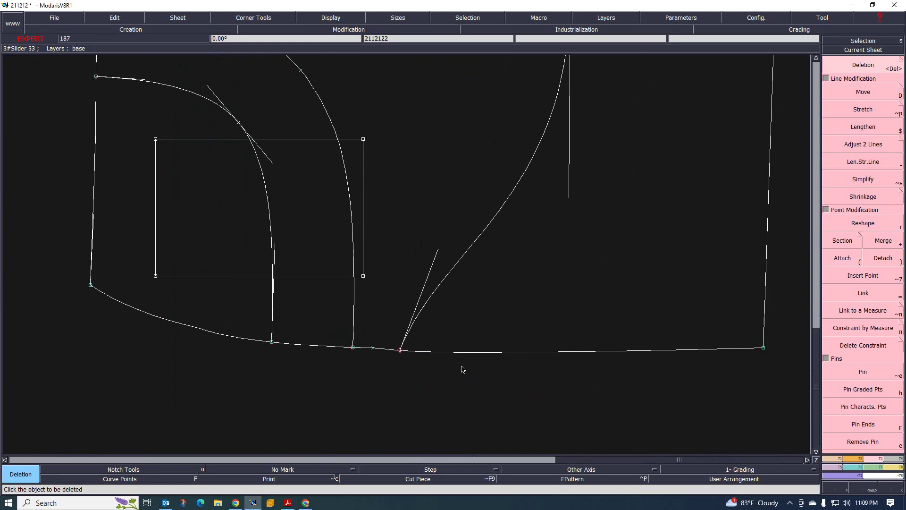
scroll(461, 369, "up", 3)
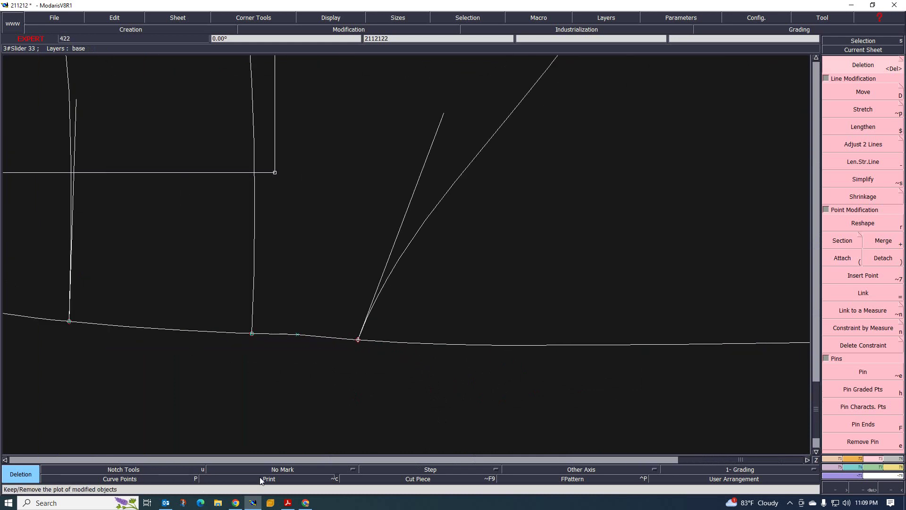
left_click(142, 479)
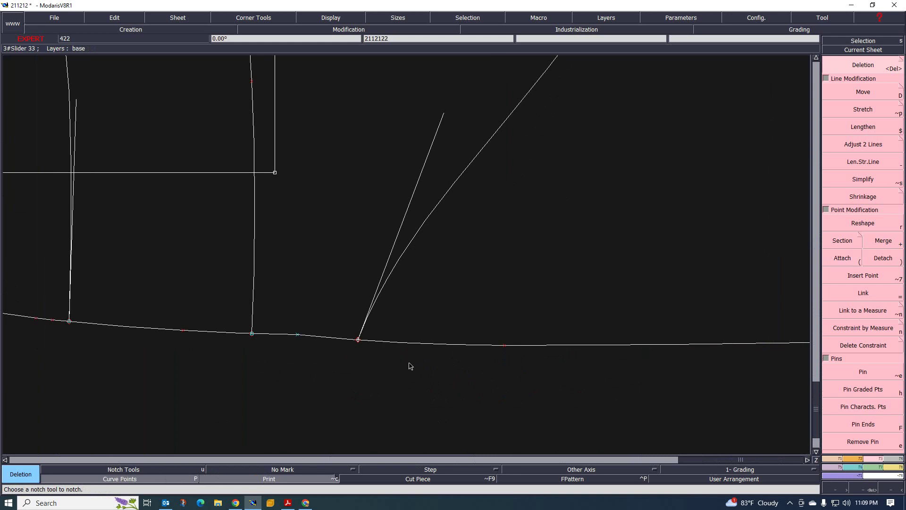
key("r")
left_click(502, 343)
scroll(423, 400, "down", 4)
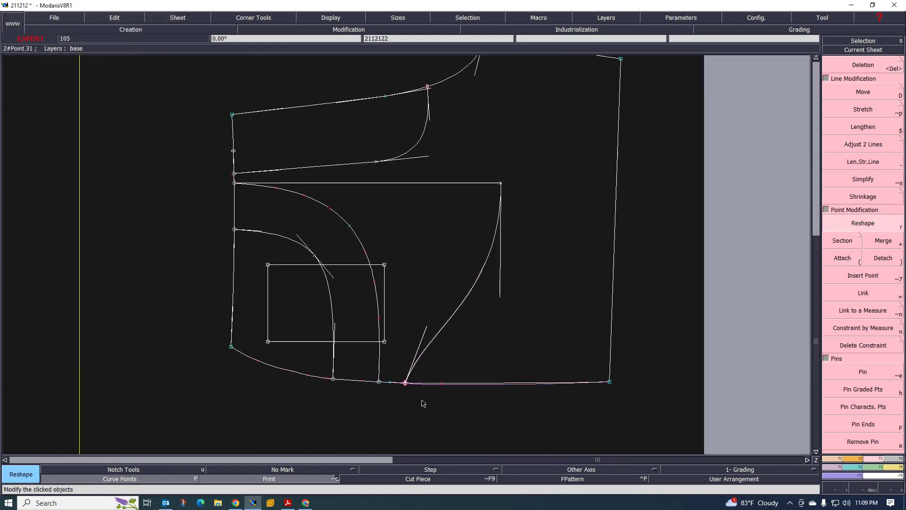
scroll(454, 401, "up", 2)
left_click(295, 479)
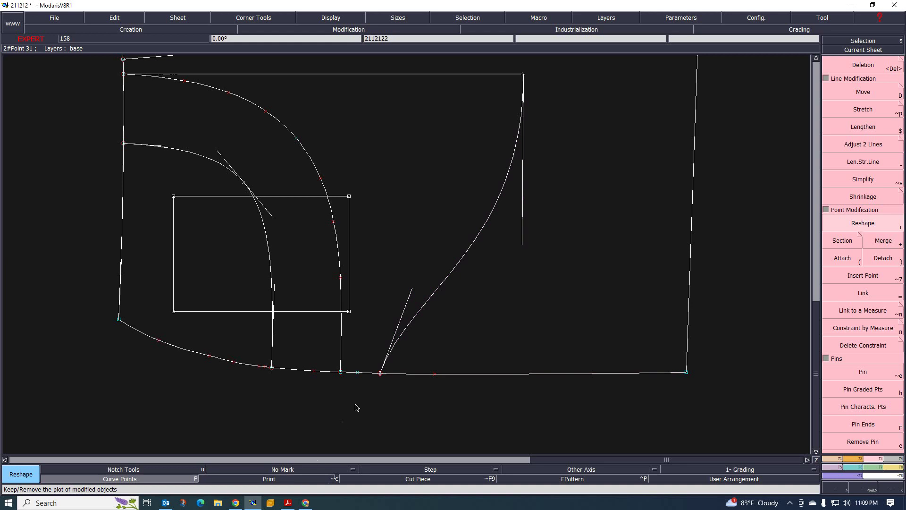
scroll(356, 407, "up", 4)
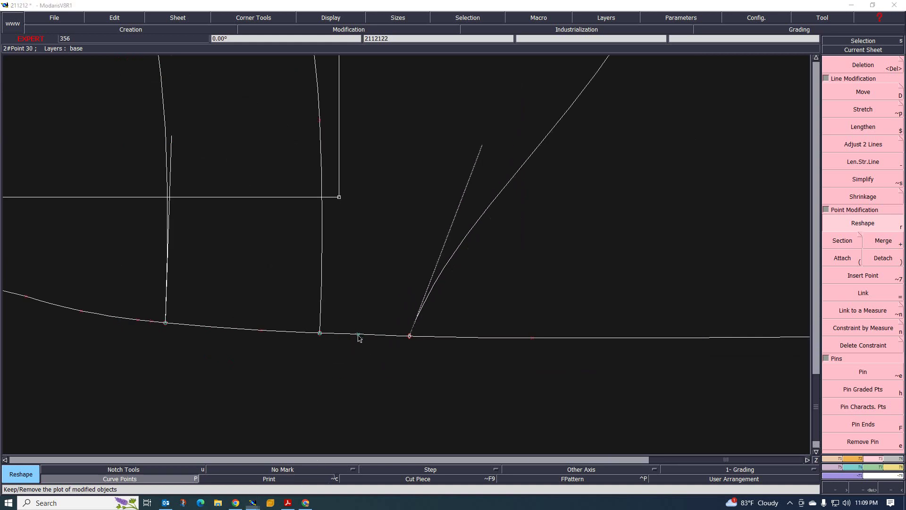
scroll(359, 336, "down", 7)
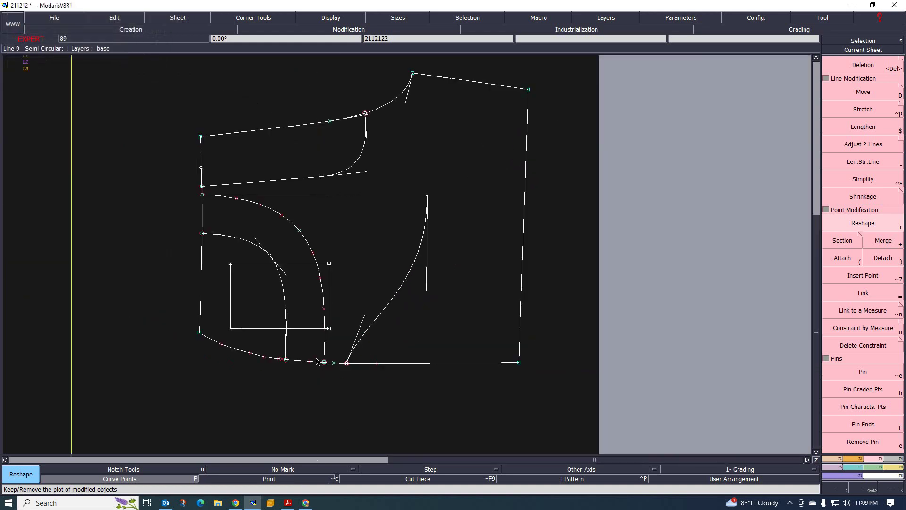
Step: Reshape the side seam's middle curve point between the waistline corner and the pocket entry curve to smooth that stretch
scroll(321, 378, "up", 3)
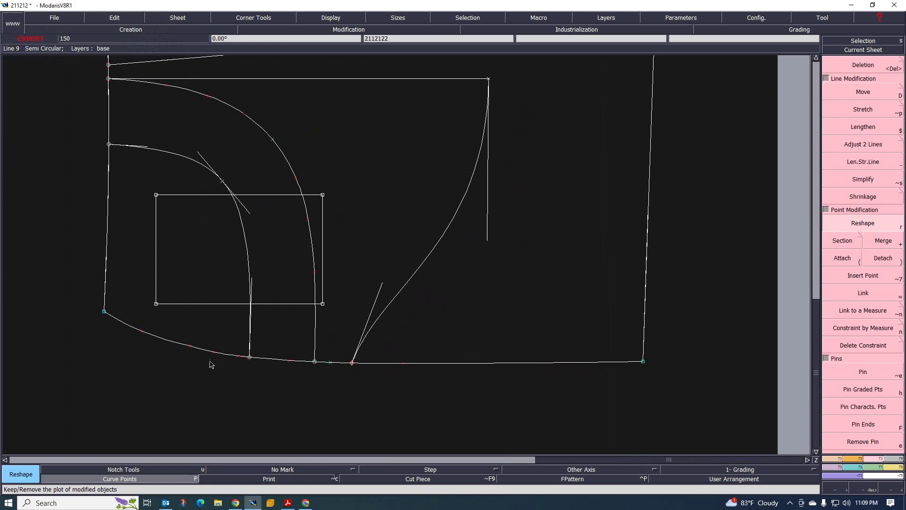
scroll(206, 360, "up", 4)
left_click(170, 329)
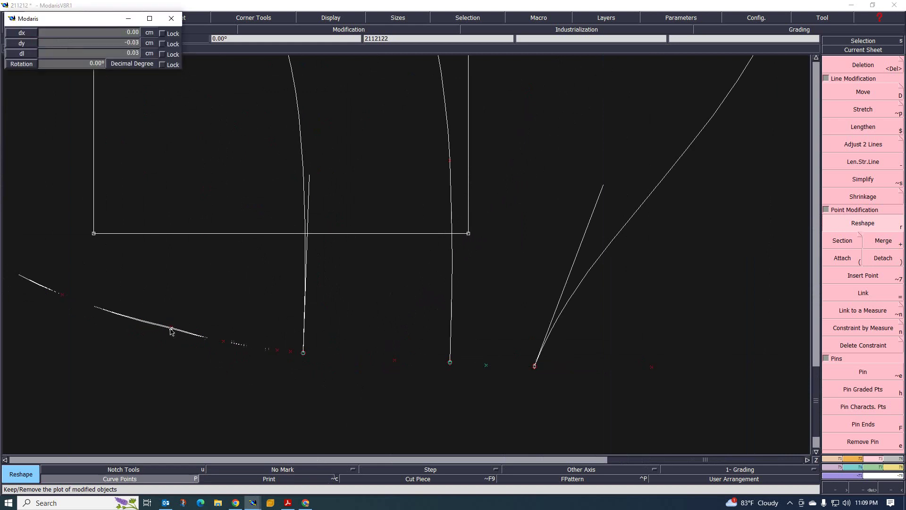
left_click(169, 329)
left_click(169, 329)
left_click(171, 331)
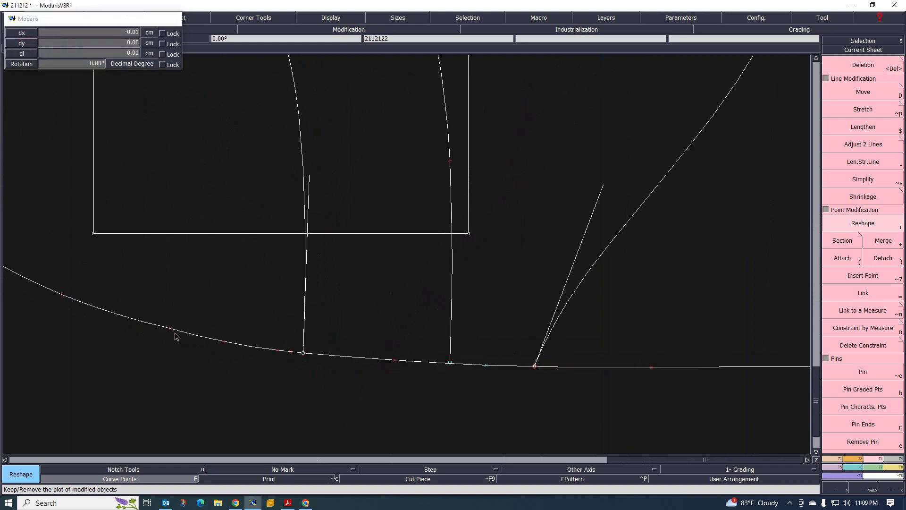
scroll(263, 369, "down", 3)
scroll(198, 317, "up", 3)
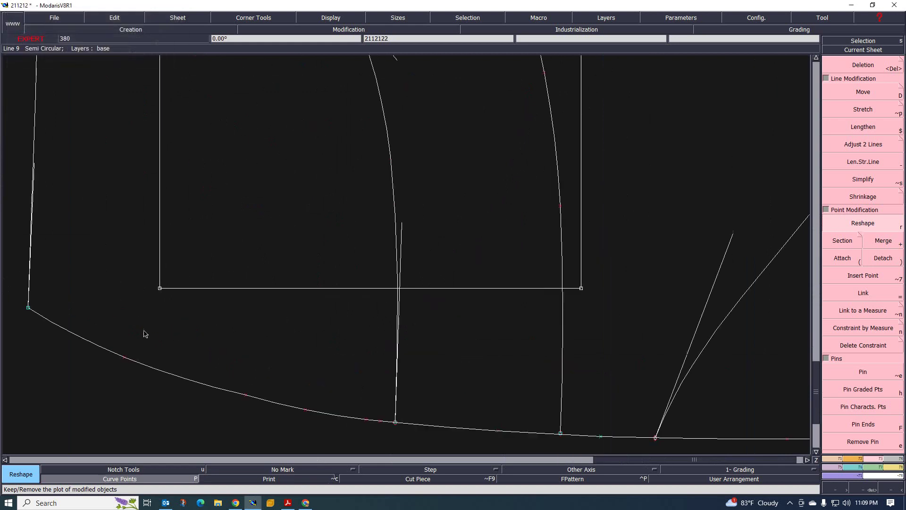
scroll(217, 384, "down", 2)
scroll(216, 389, "up", 3)
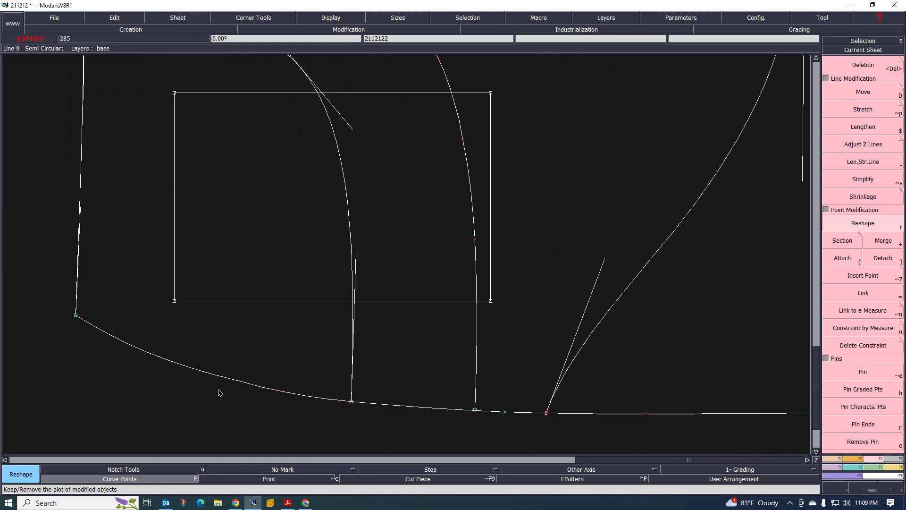
left_click(247, 378)
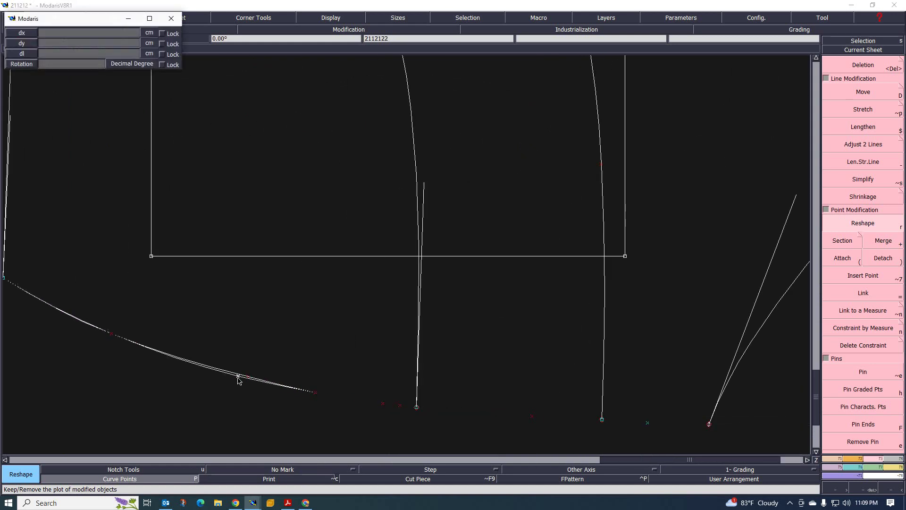
left_click(237, 379)
scroll(222, 390, "down", 2)
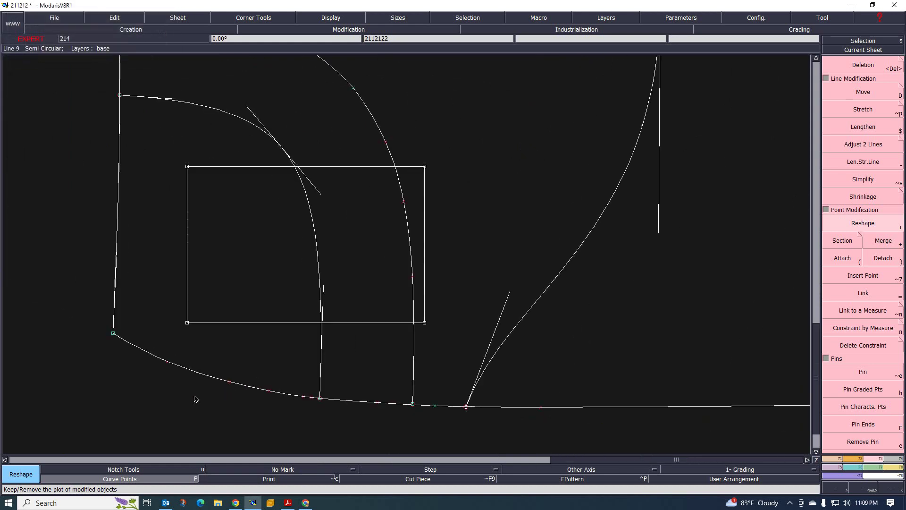
scroll(194, 398, "up", 2)
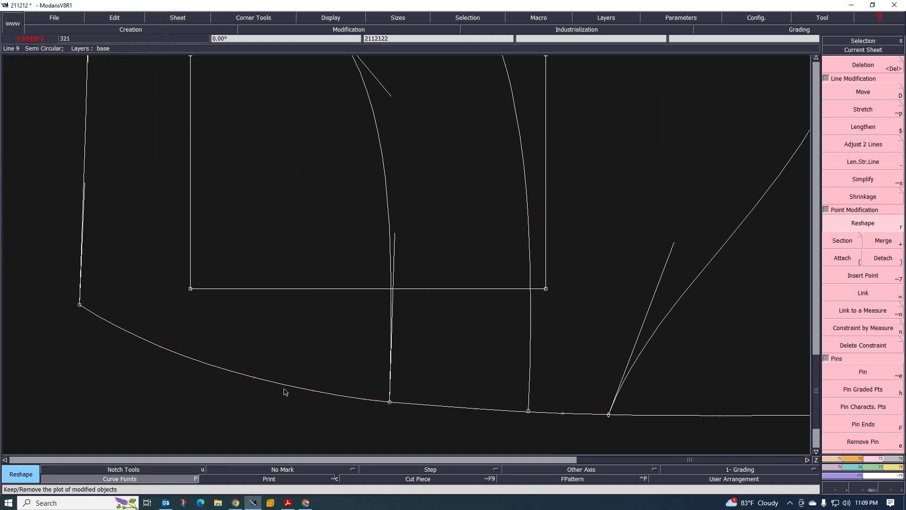
Step: Delete the surplus curve points on the side seam close to the end of the pocket entry curve
scroll(359, 410, "up", 3)
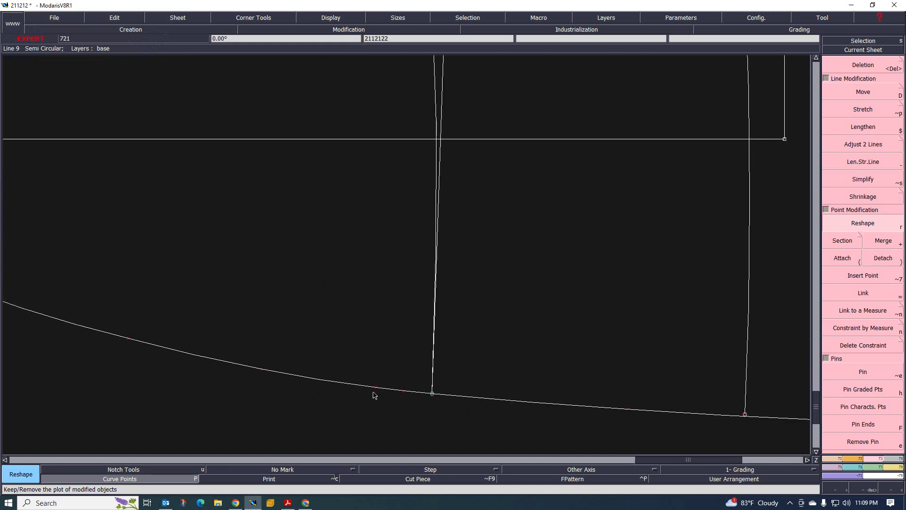
key("Delete")
scroll(268, 384, "down", 2)
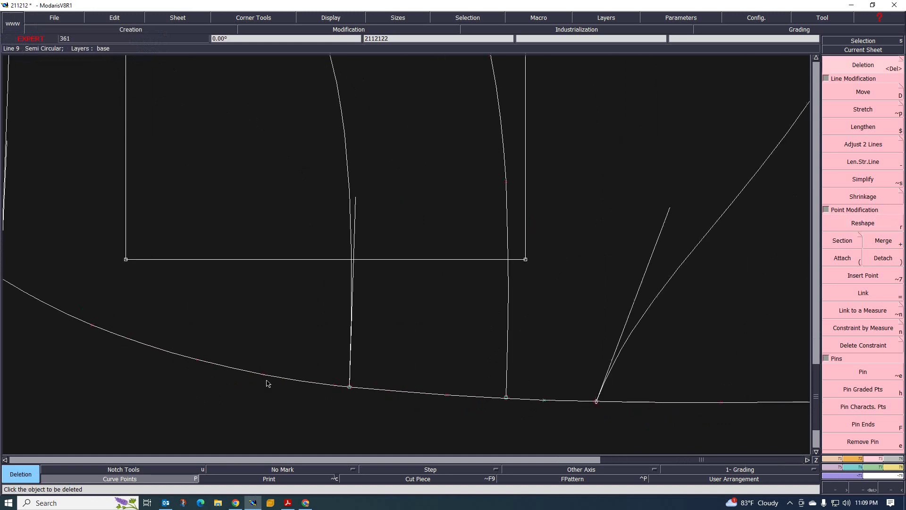
scroll(324, 405, "up", 3)
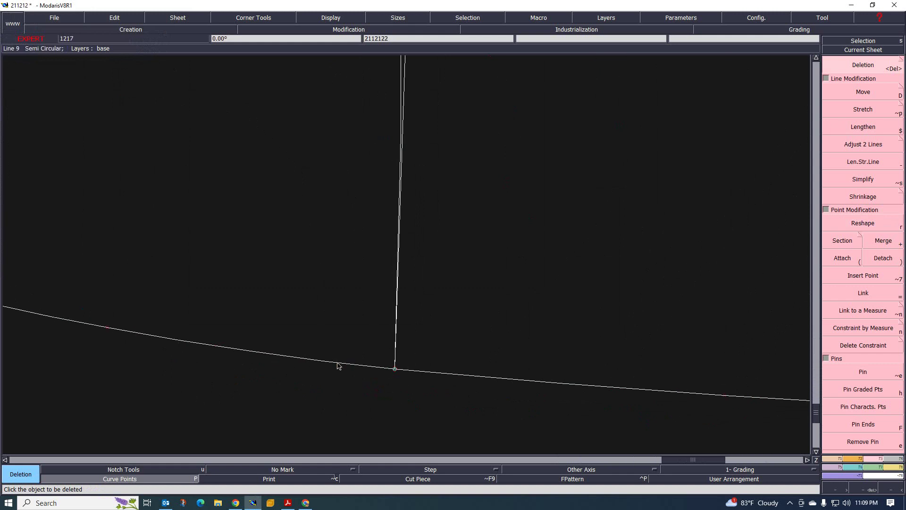
scroll(329, 377, "down", 5)
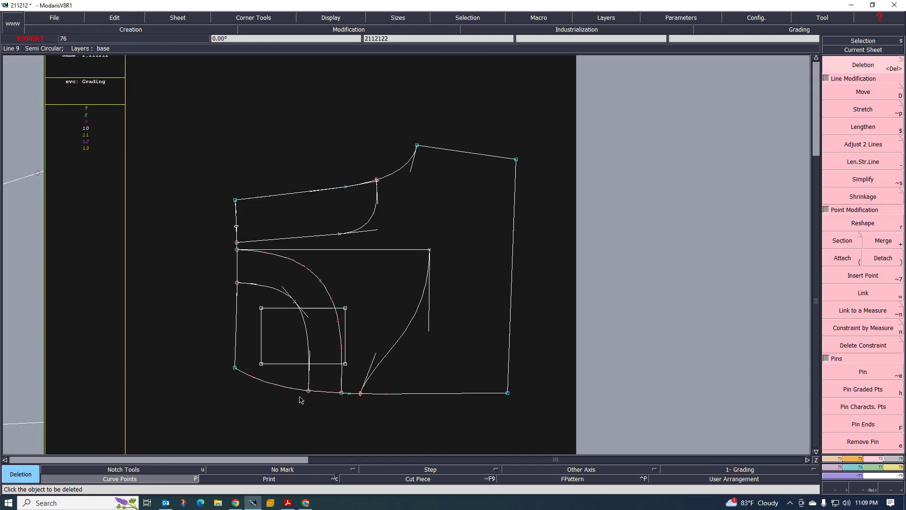
Step: Create intersection points where the small pocket rectangle's two long edges cross the facing curve
scroll(357, 340, "up", 2)
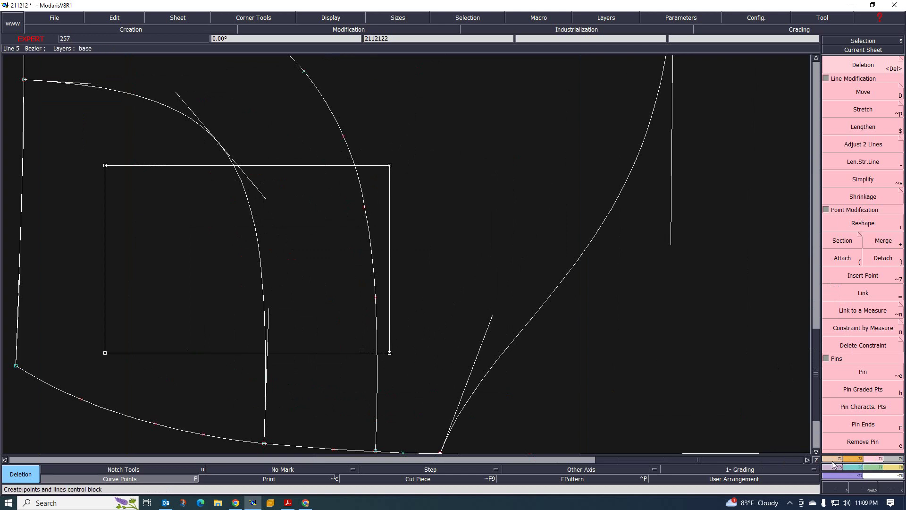
left_click(831, 459)
left_click(857, 144)
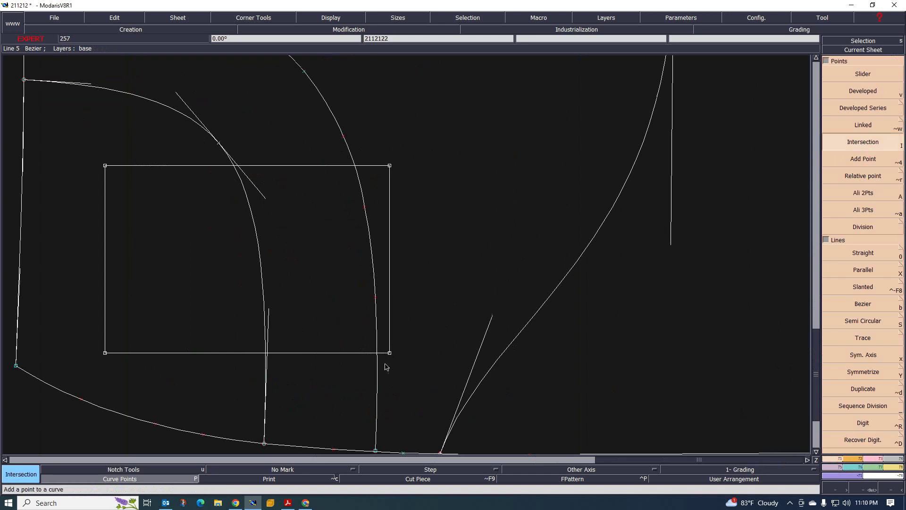
left_click(376, 353)
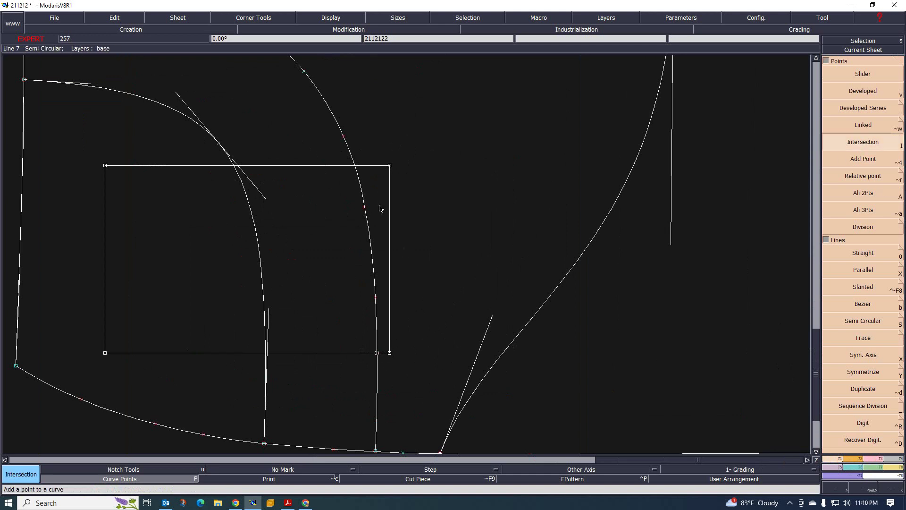
left_click(356, 166)
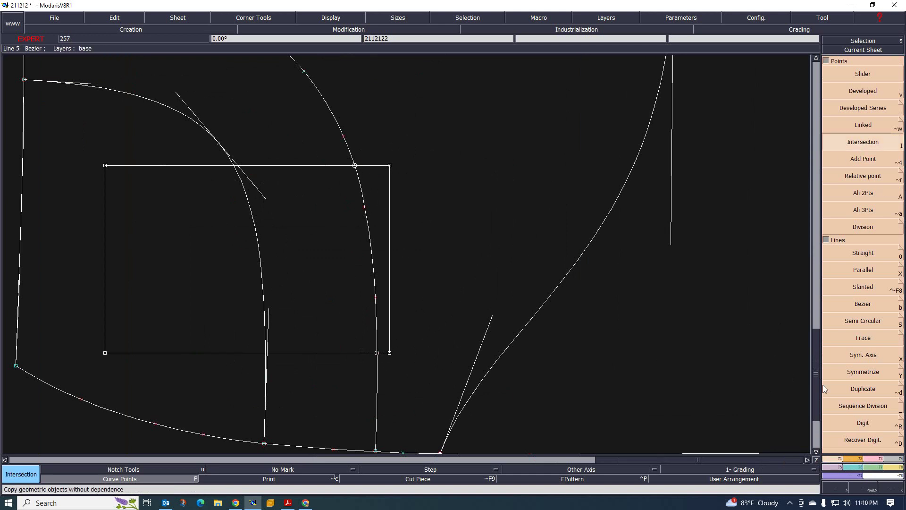
Step: Insert the two intersection points into the lines so they become part of the facing curve
left_click(878, 458)
left_click(867, 276)
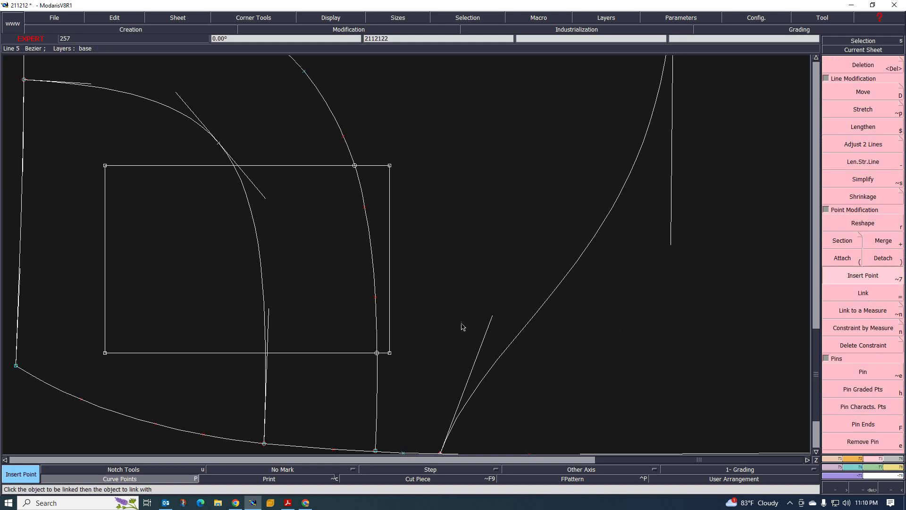
left_click(355, 166)
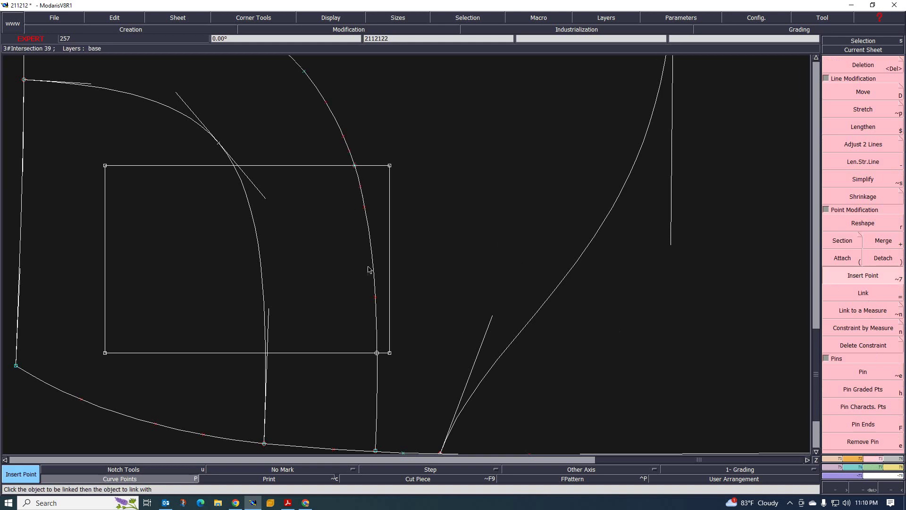
left_click(377, 353)
Step: Delete the small pocket rectangle's edge and two corners that lie beyond the facing curve, so the pocket ends at the curve
key("Delete")
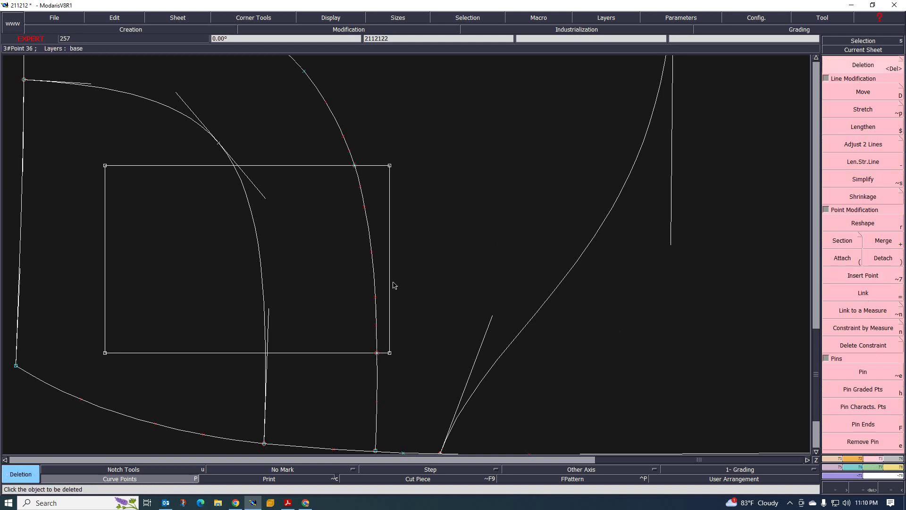
left_click(390, 254)
left_click(388, 166)
left_click(391, 354)
scroll(396, 368, "down", 2)
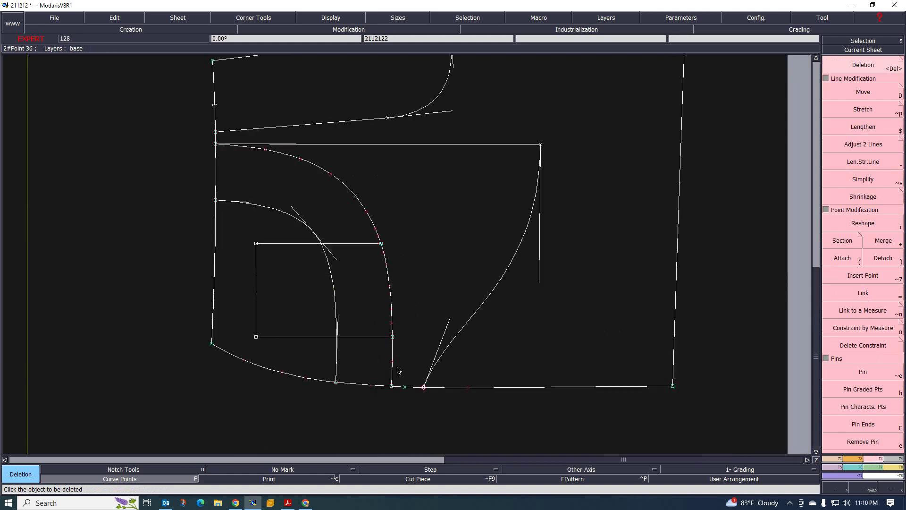
Step: Hide the curve points and turn off the retained plot of modified objects on the front piece
scroll(370, 406, "up", 2)
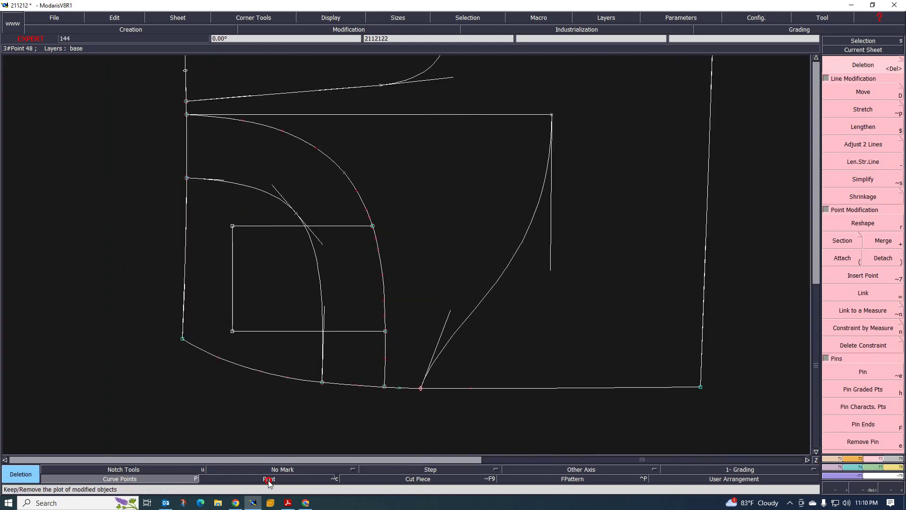
left_click(172, 479)
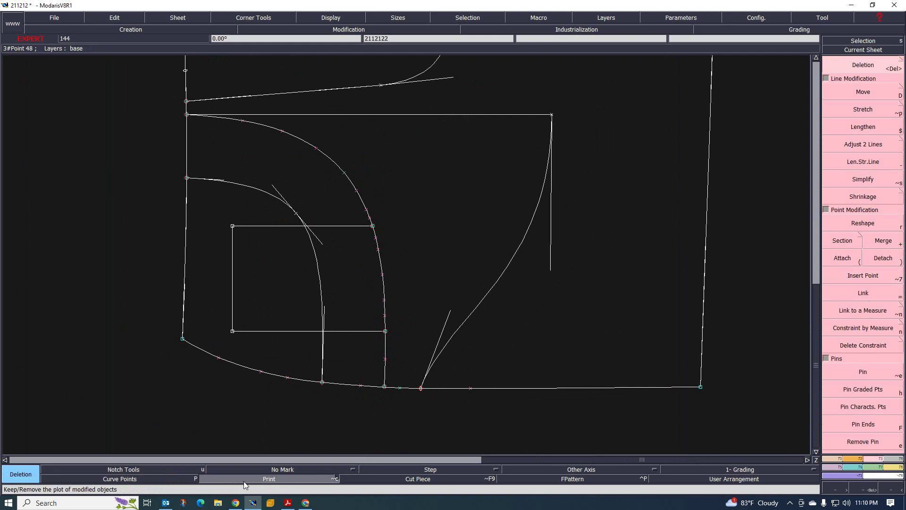
left_click(244, 480)
key("8")
scroll(417, 278, "down", 4)
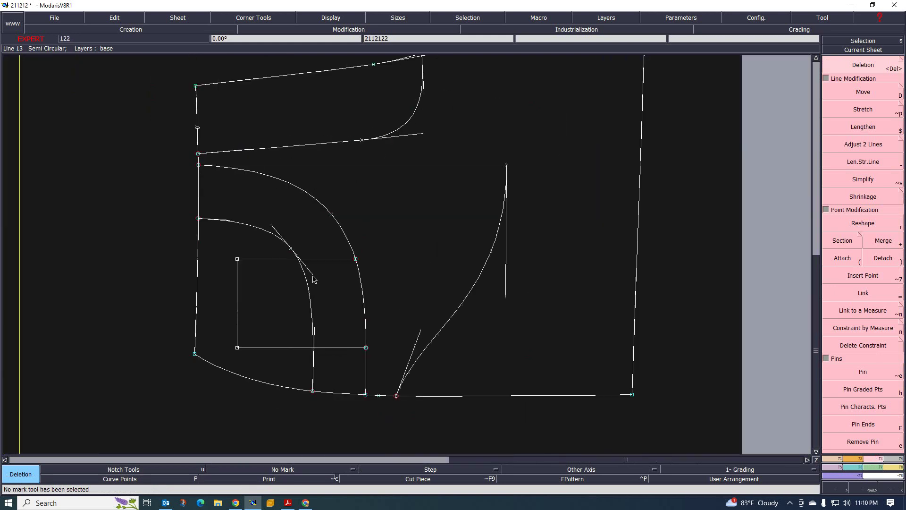
scroll(251, 302, "up", 1)
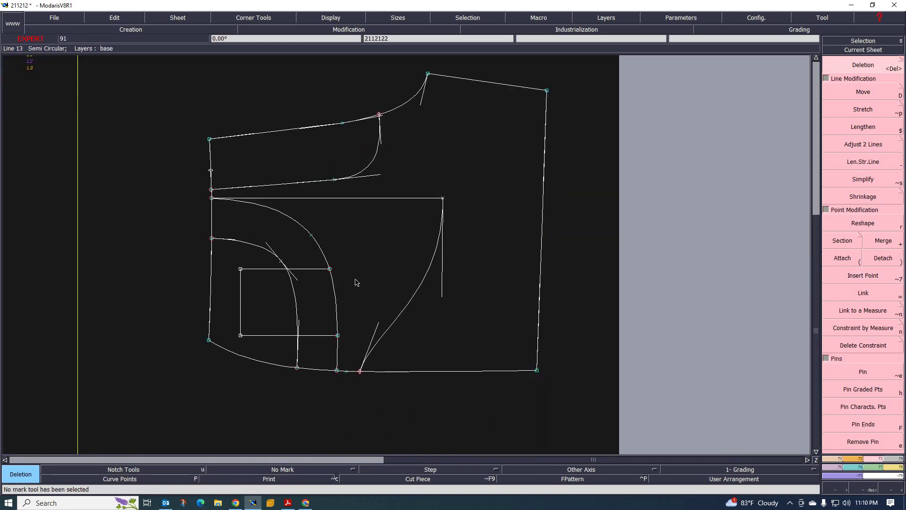
scroll(426, 222, "down", 2)
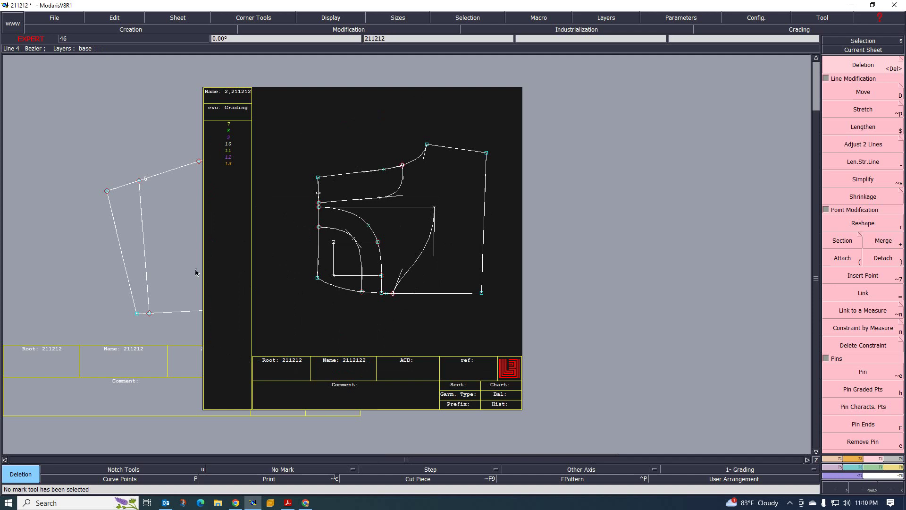
Step: Activate the back piece's sheet and create a parallel of the yoke line on its hem side
left_click(154, 260)
key("Home")
scroll(546, 264, "up", 2)
scroll(465, 259, "up", 1)
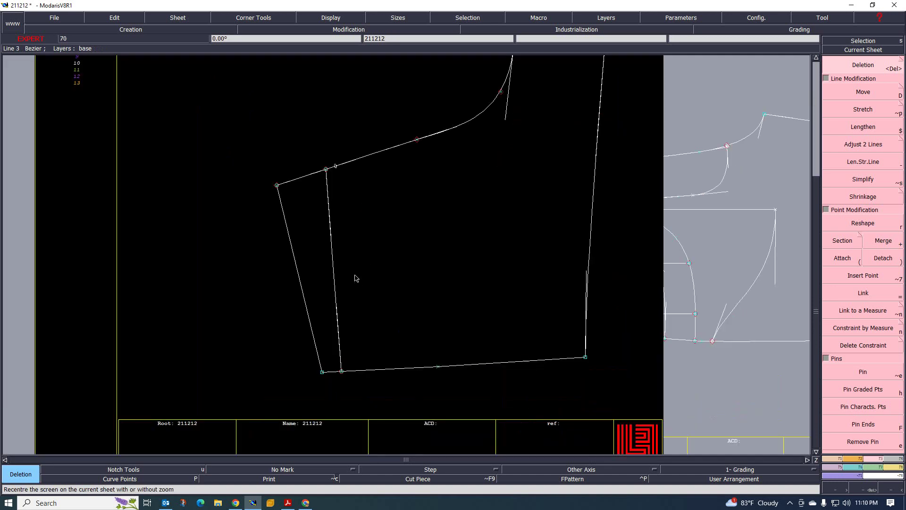
key("shift+r")
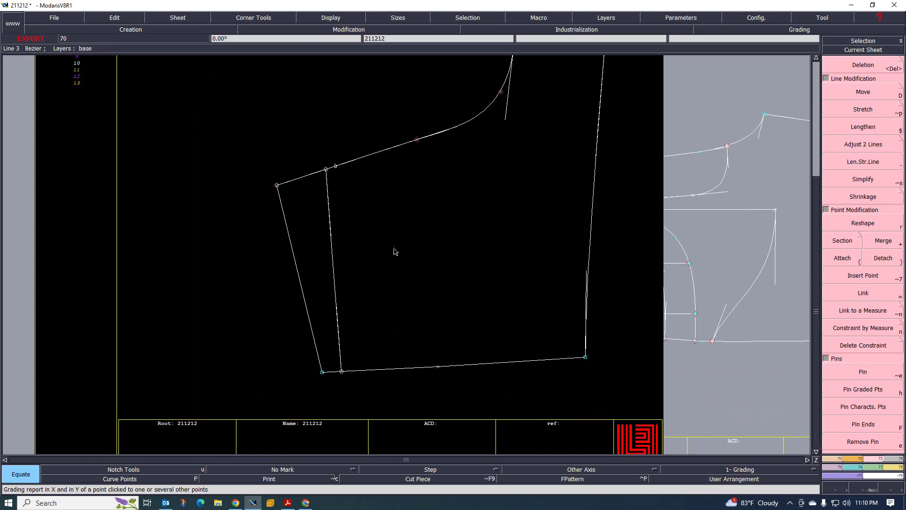
key("p")
left_click(333, 261)
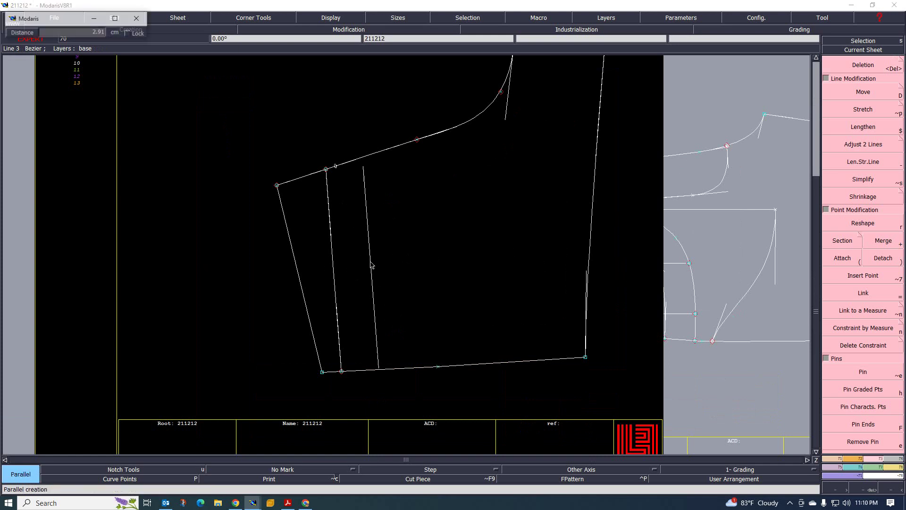
type("2.34")
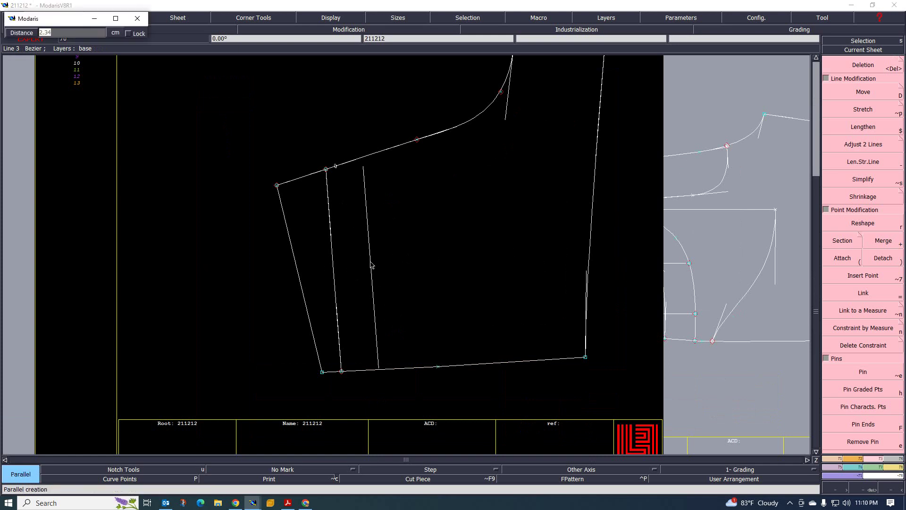
type("3.5")
key("Return")
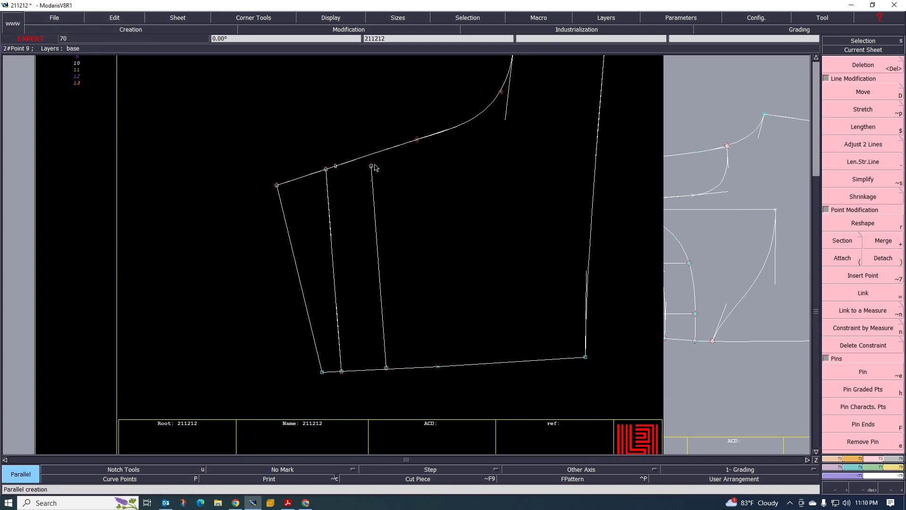
Step: Extend the new parallel line to the seat seam on the back piece with Adjust 2 Lines
scroll(373, 166, "up", 1)
scroll(369, 166, "down", 1)
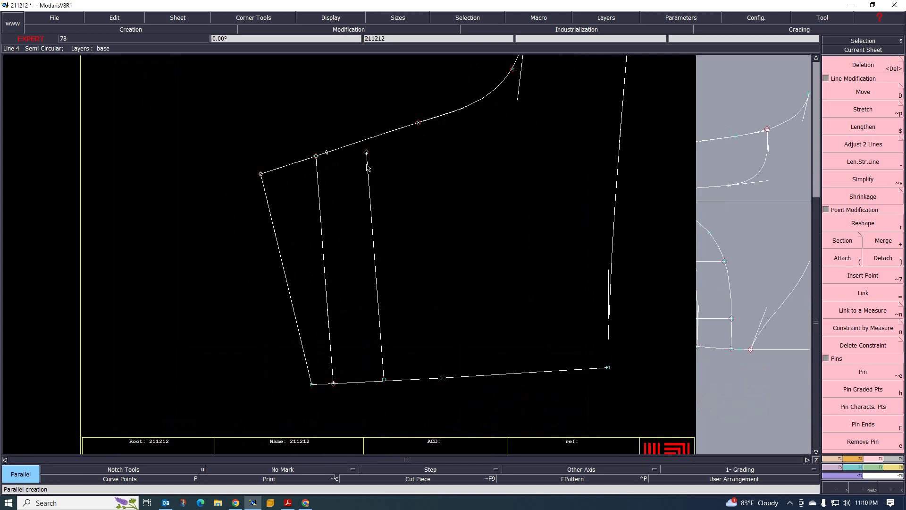
left_click(862, 145)
left_click(372, 151)
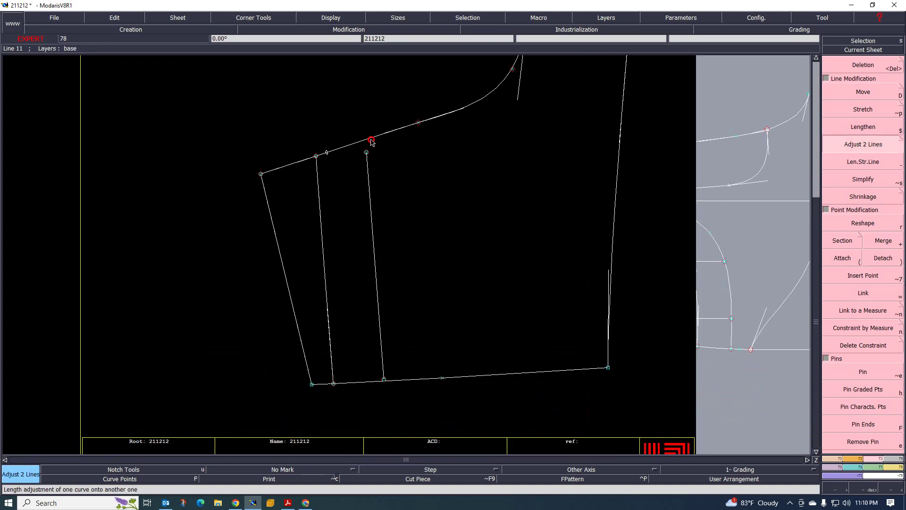
left_click(370, 138)
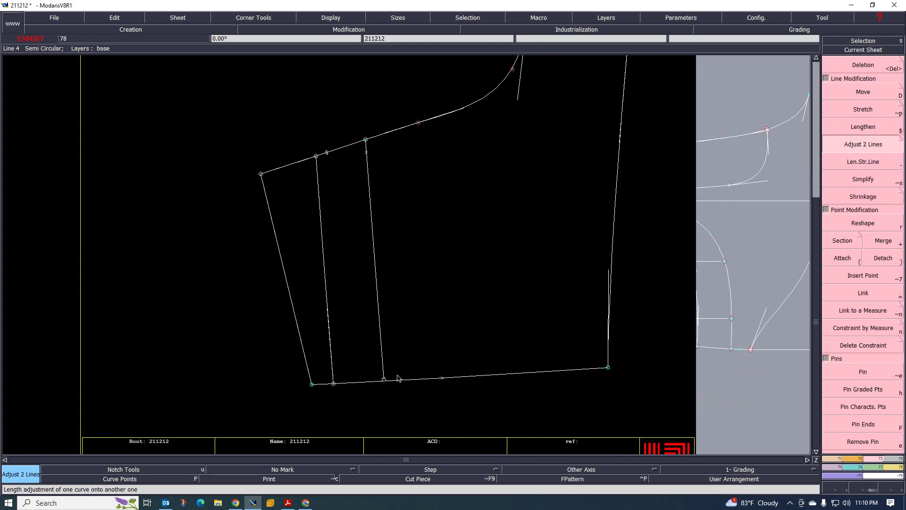
Step: Delete the leftover points just inside both ends of the adjusted line, near the side seam and the seat seam
scroll(414, 427, "up", 1)
scroll(388, 401, "up", 2)
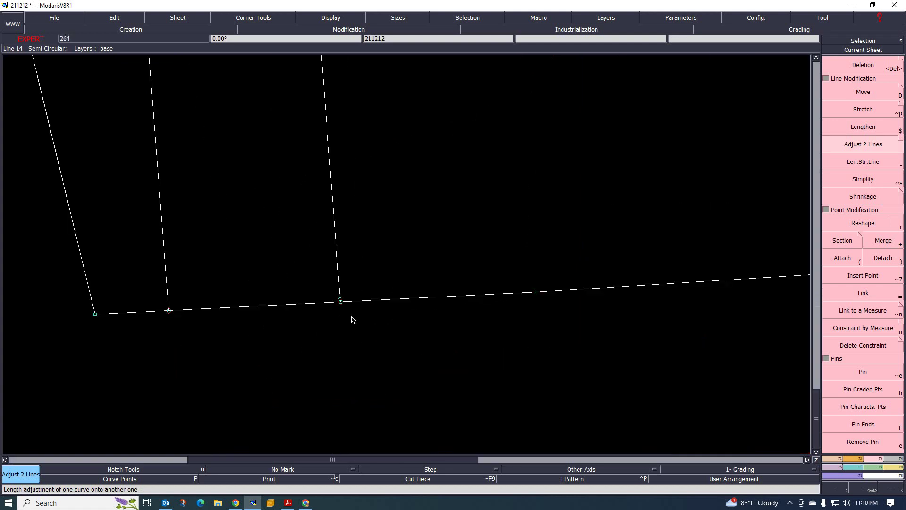
key("Delete")
left_click(340, 298)
scroll(340, 362, "down", 2)
scroll(314, 138, "up", 2)
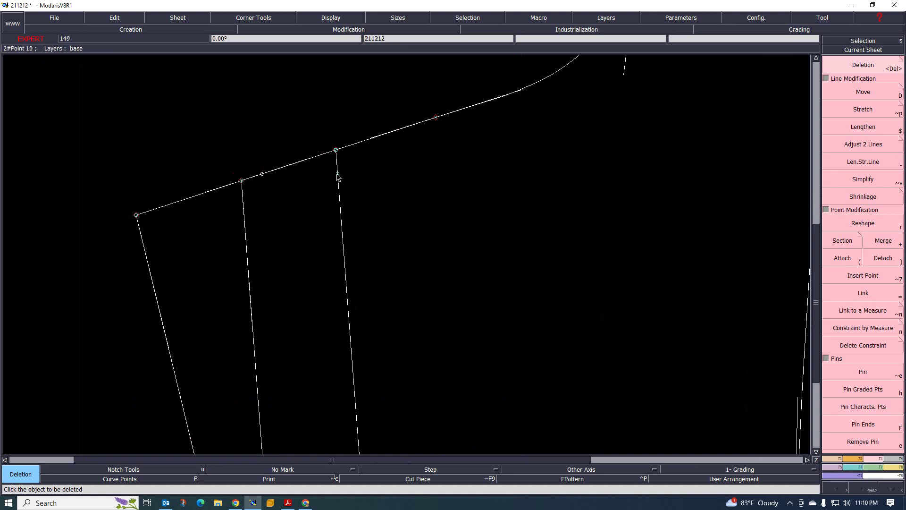
scroll(297, 225, "down", 2)
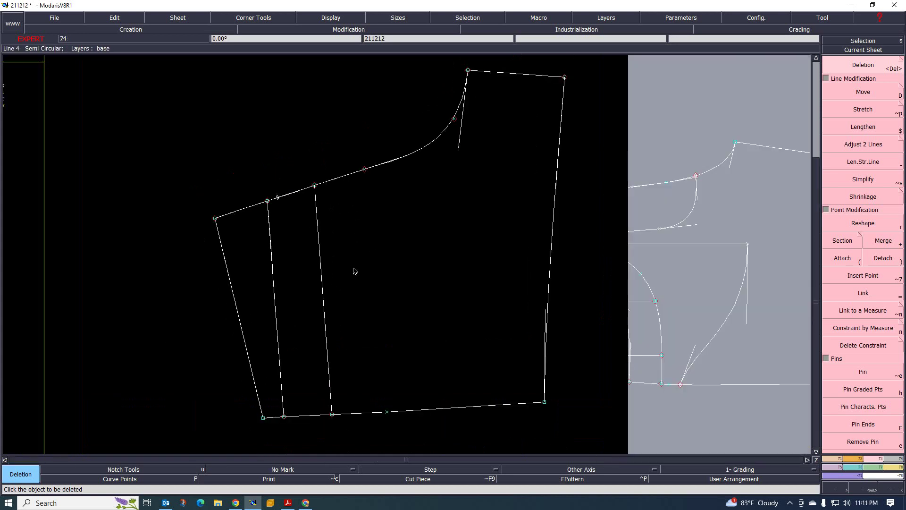
scroll(354, 269, "up", 1)
scroll(327, 311, "down", 3)
scroll(301, 221, "up", 1)
scroll(300, 222, "up", 1)
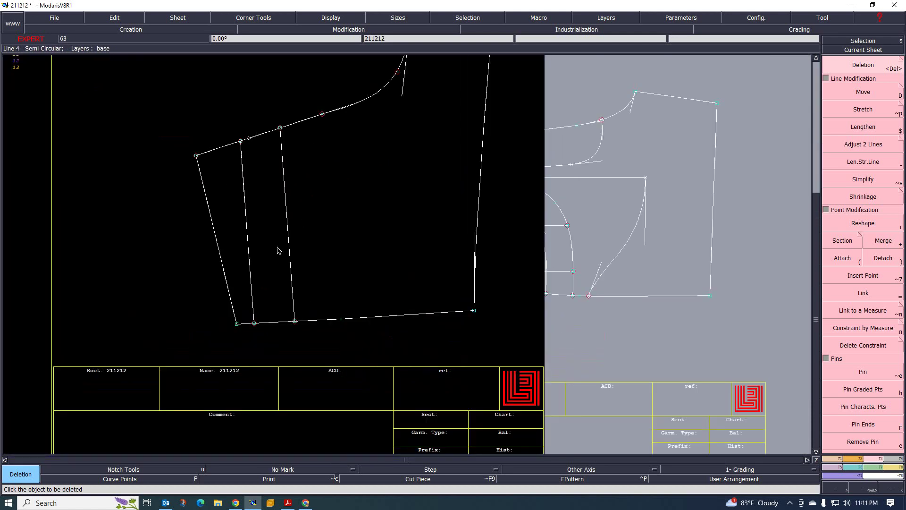
scroll(287, 141, "up", 1)
scroll(292, 172, "up", 1)
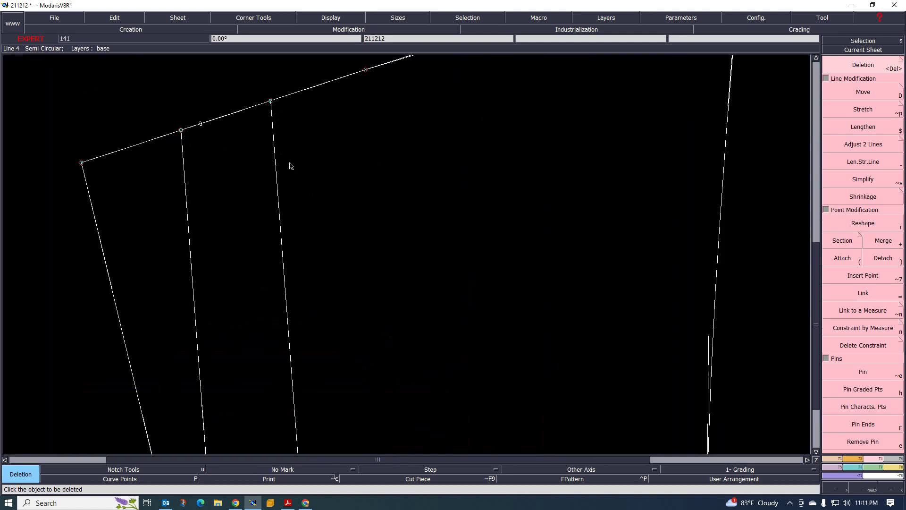
scroll(291, 158, "down", 2)
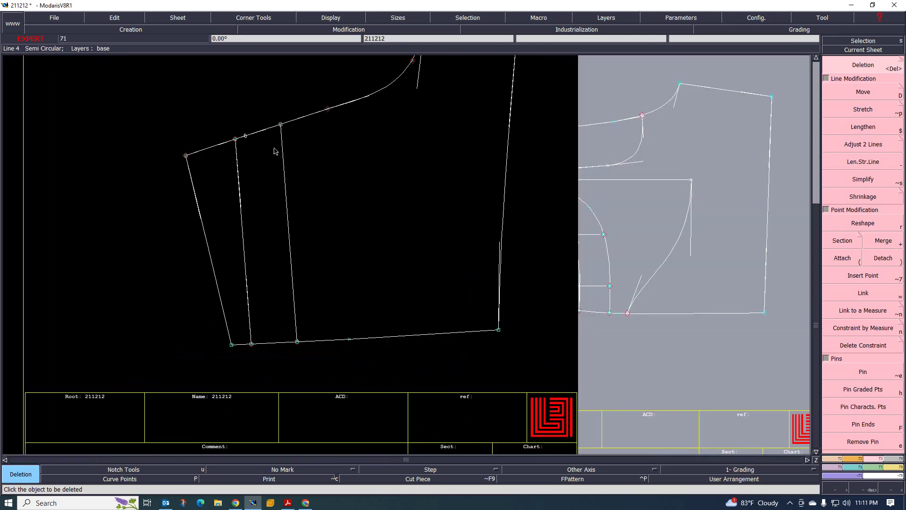
scroll(285, 141, "up", 1)
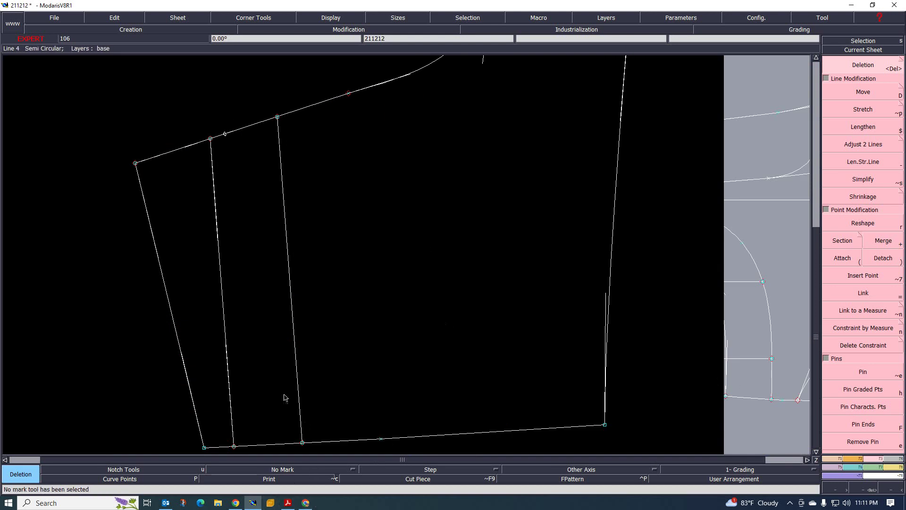
scroll(263, 357, "down", 1)
Step: Look up the size 104 back pocket distances, length and upper width in the PDF worksheet, returning to Modaris
left_click(287, 504)
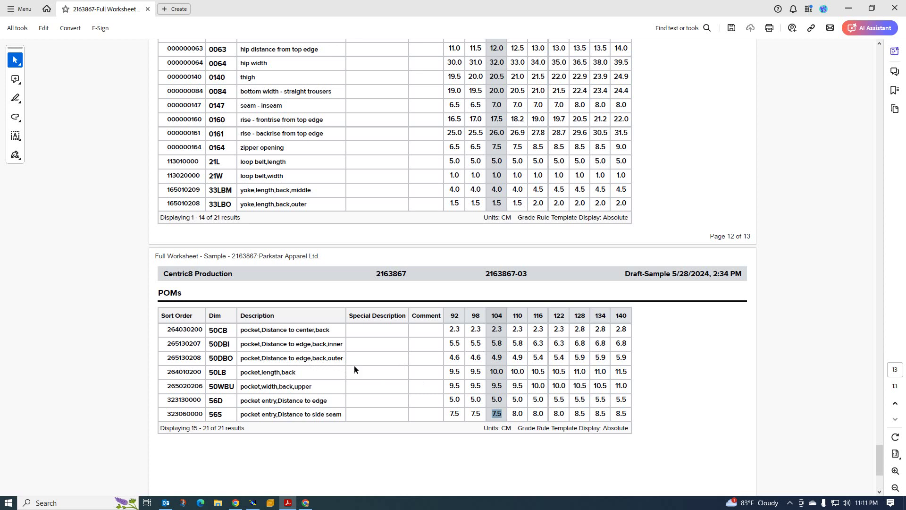
left_click(254, 503)
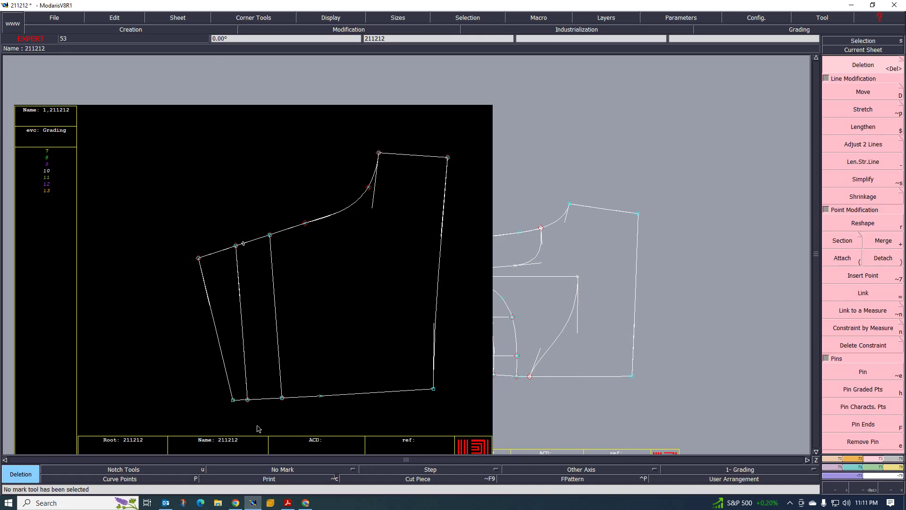
scroll(238, 374, "up", 1)
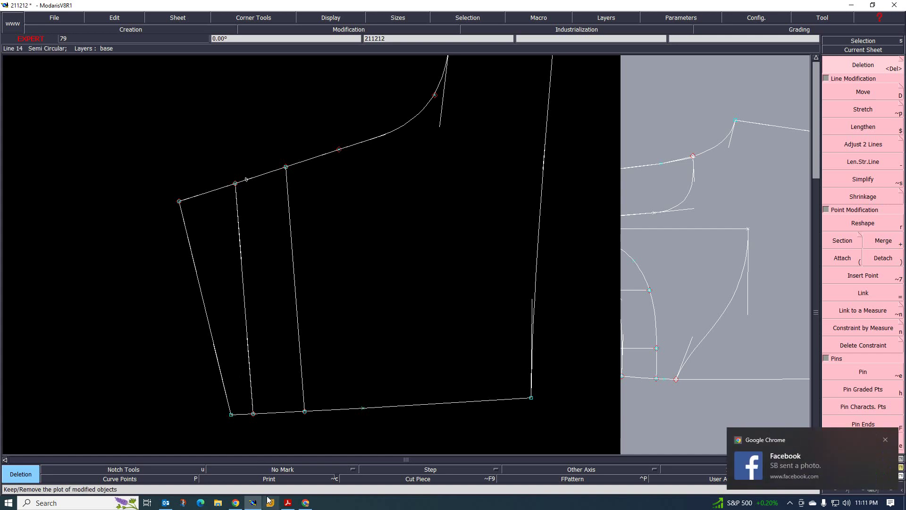
left_click(288, 503)
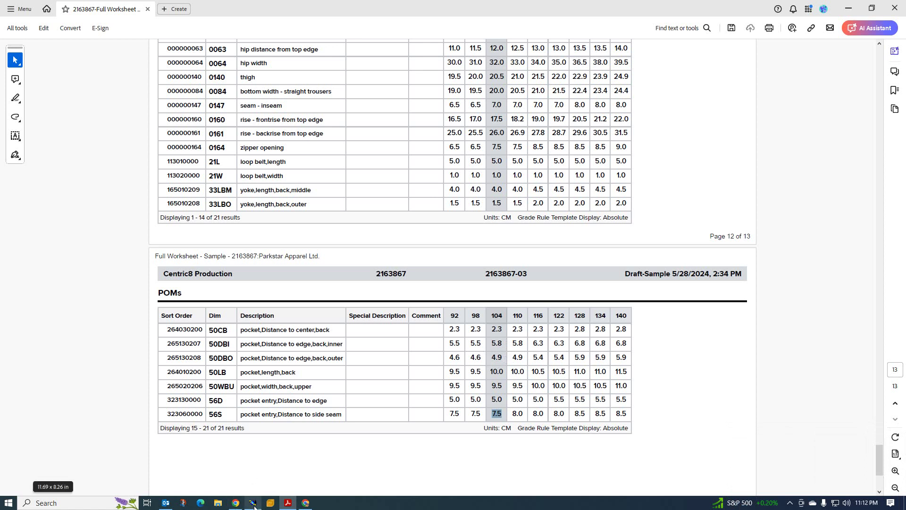
mouse_move(254, 505)
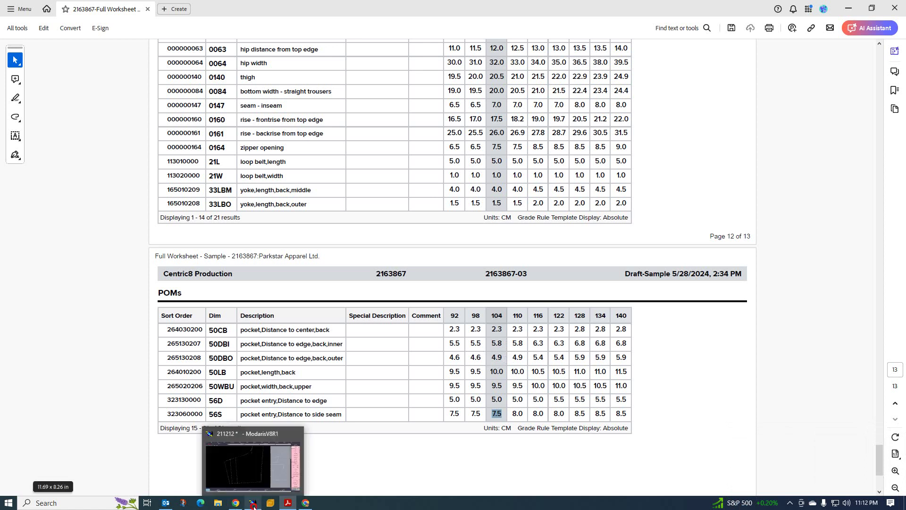
left_click(254, 505)
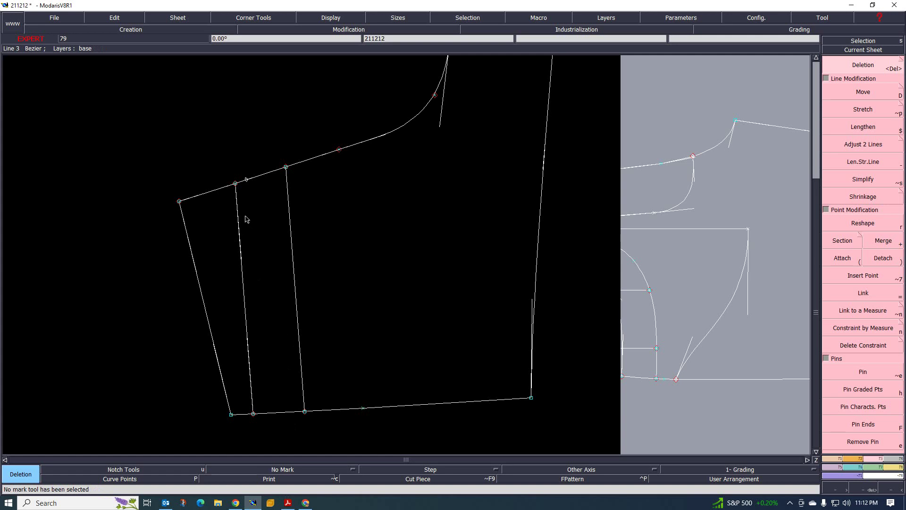
left_click(288, 503)
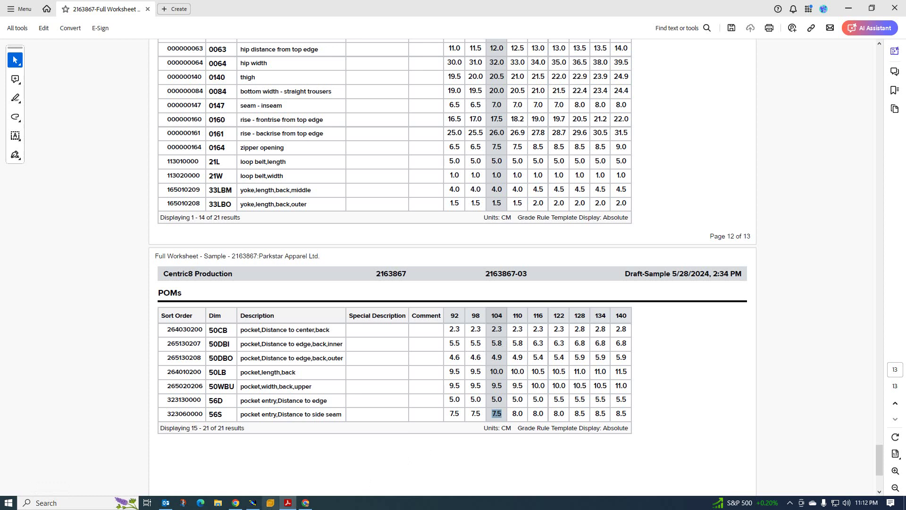
left_click(252, 503)
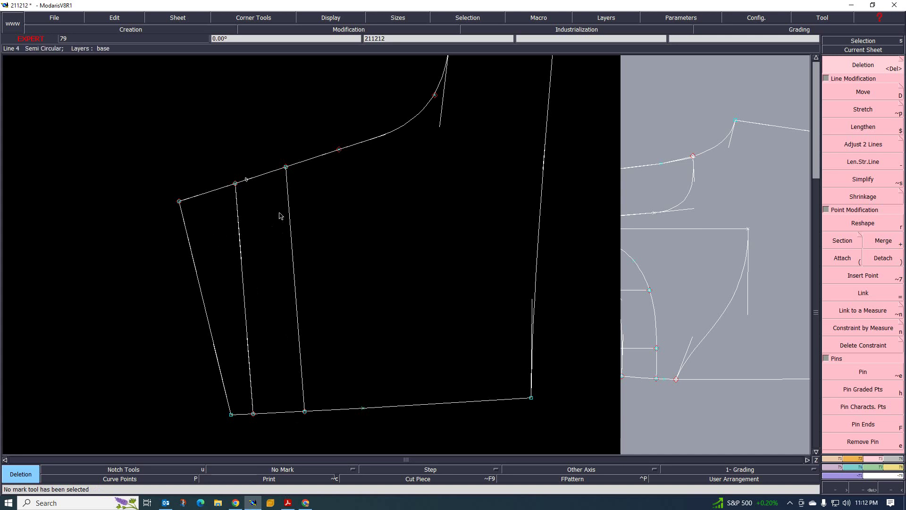
Step: Create developed points on the pocket line, one 3.50 cm from its seat seam end and another 9.50 cm beyond that
key("d")
left_click(285, 168)
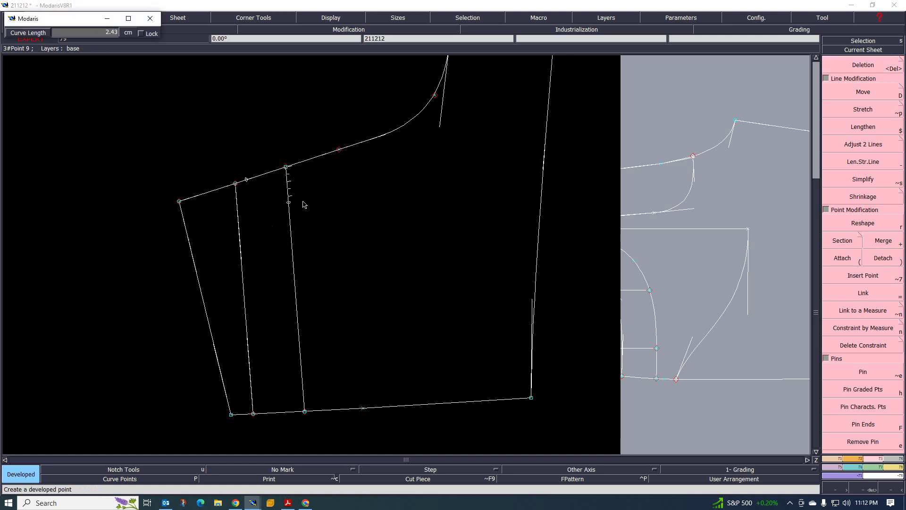
type("3.50")
key("Return")
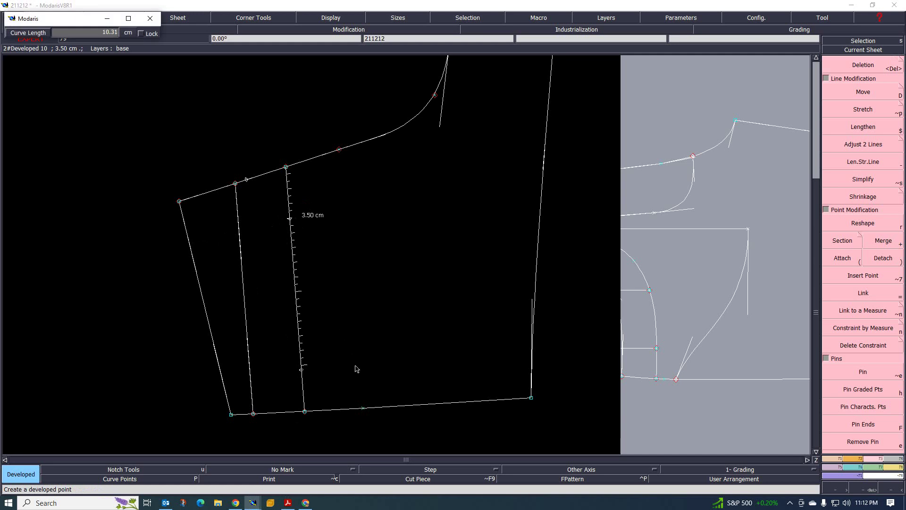
type("9.50")
key("Return")
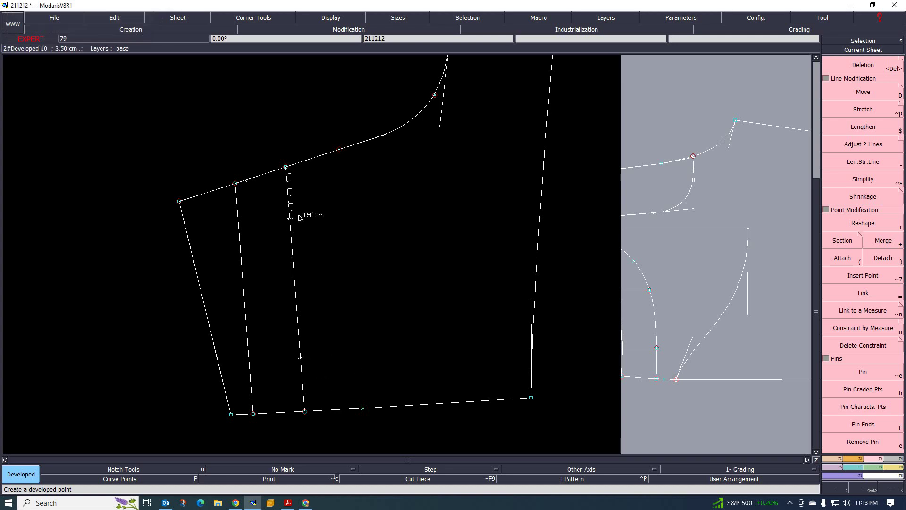
Step: Insert the two developed points into the pocket line
scroll(299, 219, "up", 1)
scroll(276, 236, "down", 1)
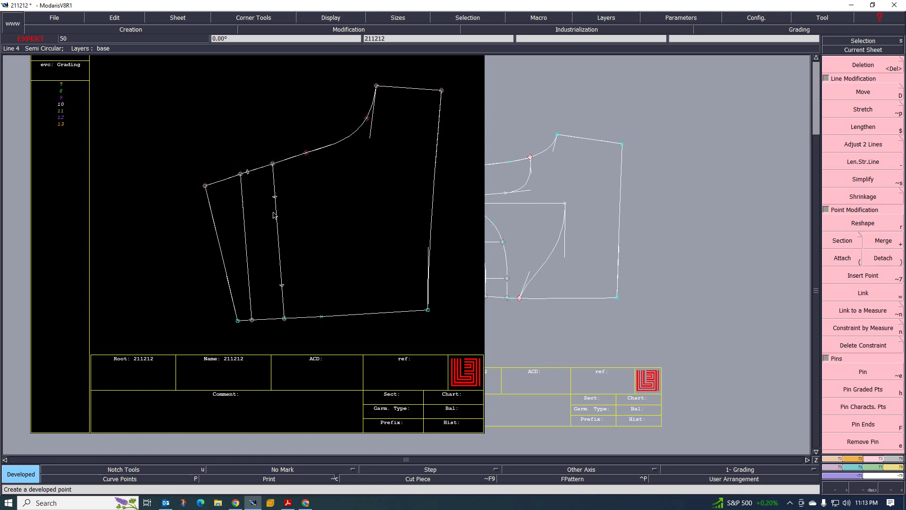
key("alt+7")
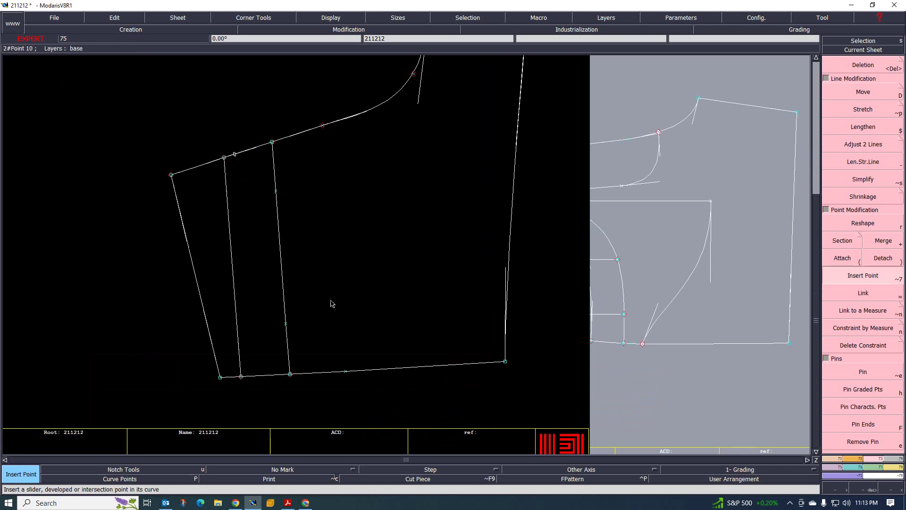
Step: Create a parallel of the pocket line on its hem side at the 10 cm back pocket length
scroll(278, 259, "down", 1)
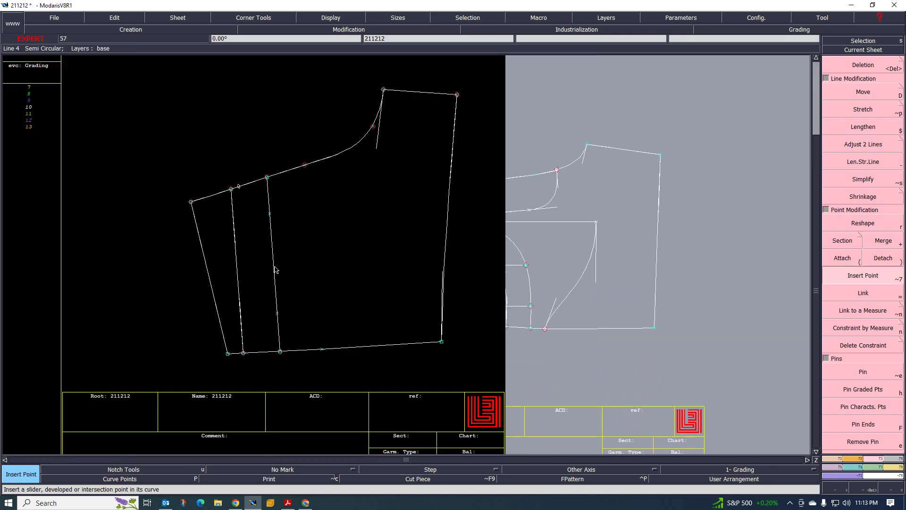
key("ctrl+n")
key("l")
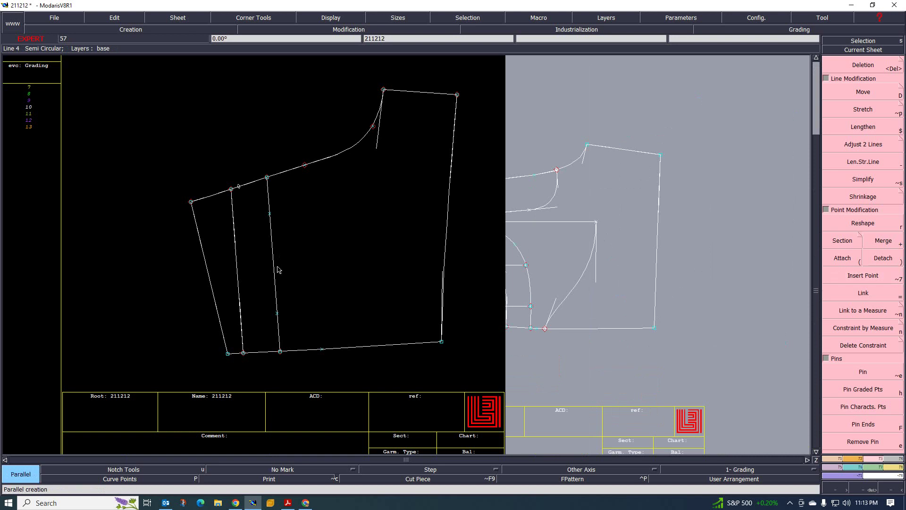
left_click(274, 260)
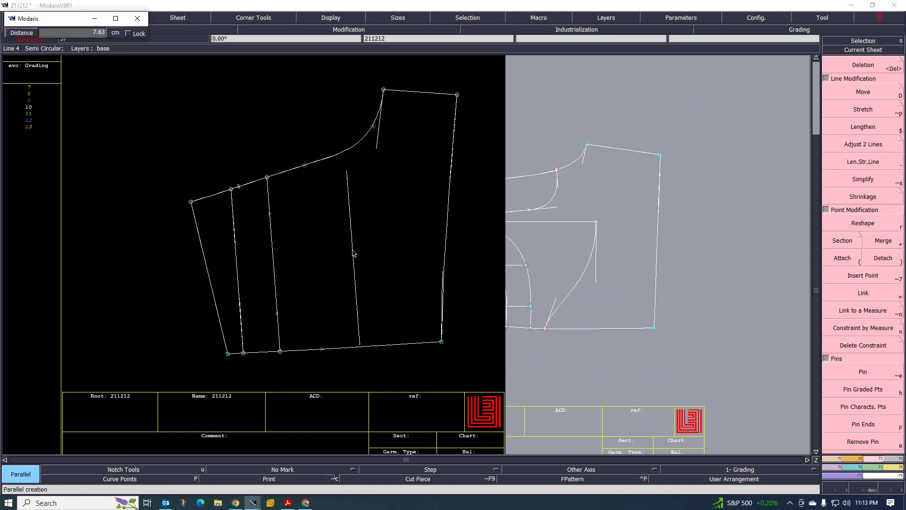
left_click(353, 254)
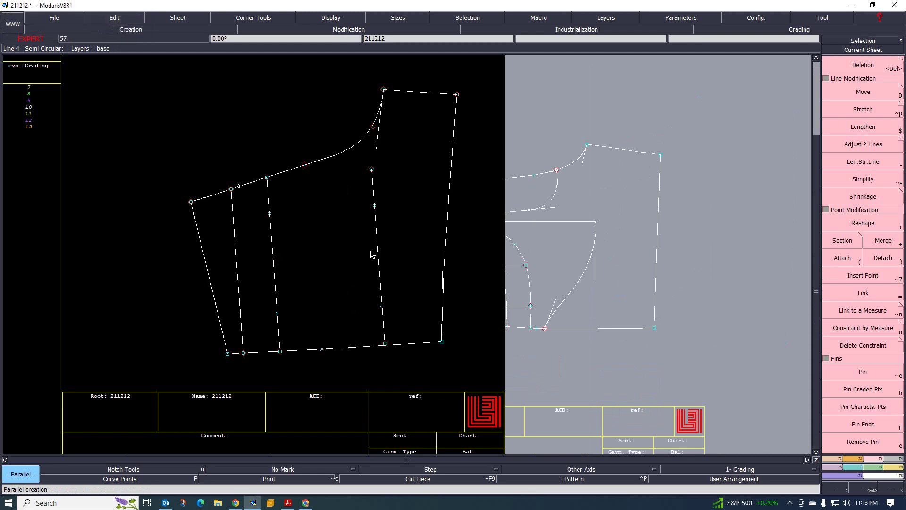
Step: Delete both outer end points of the new parallel so it spans only the pocket width
key("Delete")
left_click(373, 170)
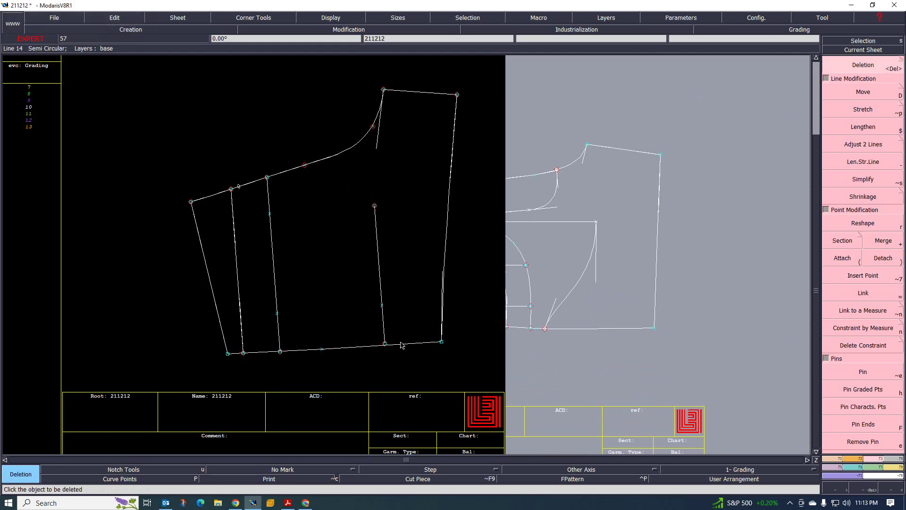
left_click(385, 343)
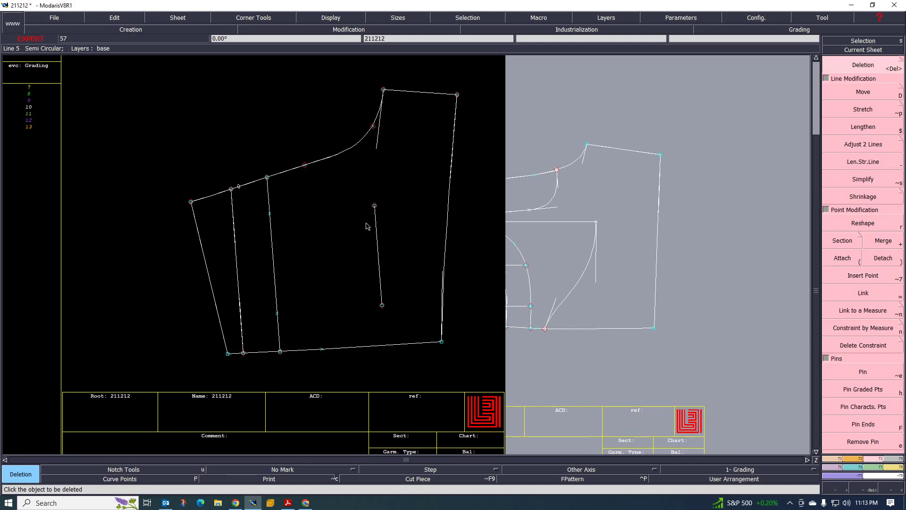
Step: Divide the pocket's hem-side line between its two end points with the Division tool
scroll(367, 226, "up", 2)
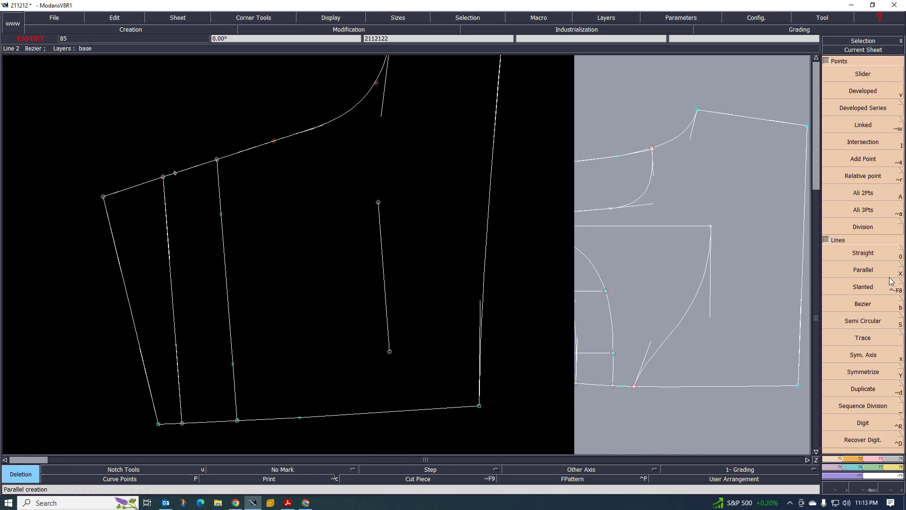
left_click(862, 226)
left_click(378, 202)
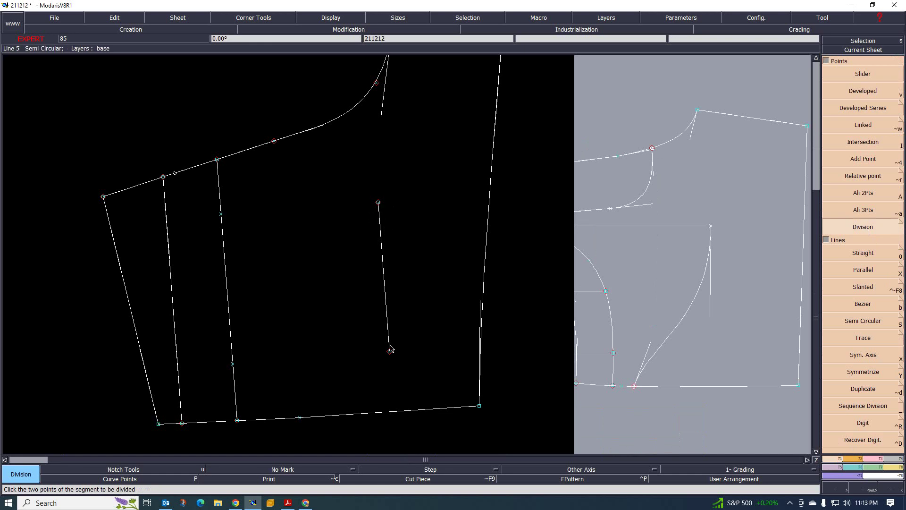